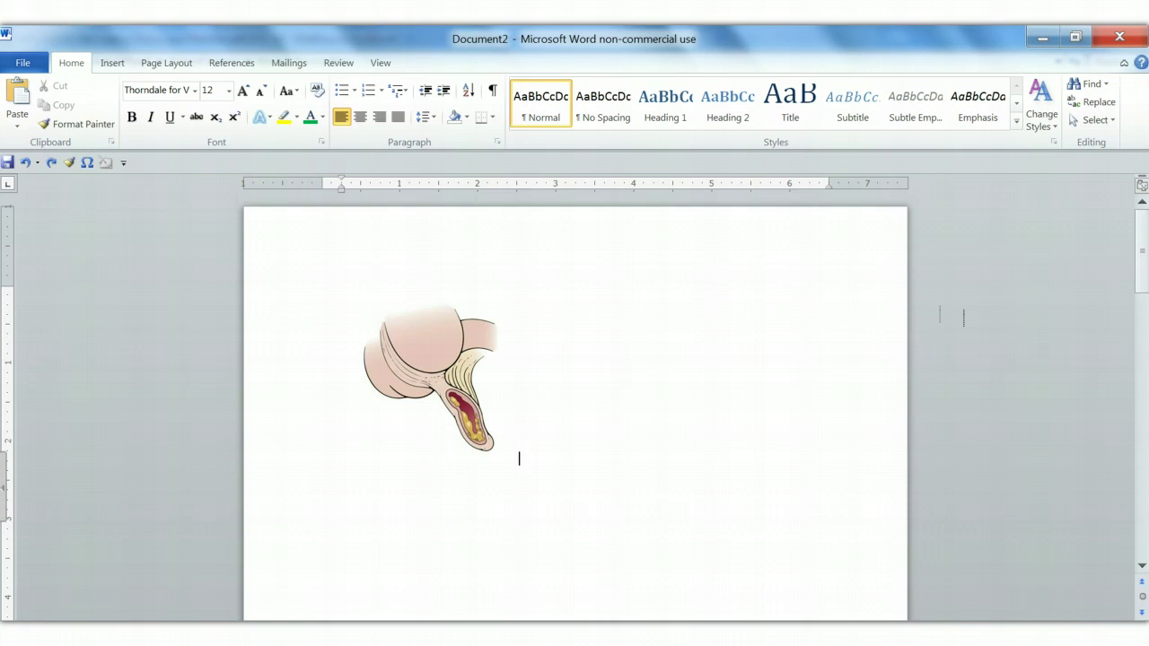
# - Insert a new drawing canvas into the document below the appendix picture
pyautogui.click(112, 62)
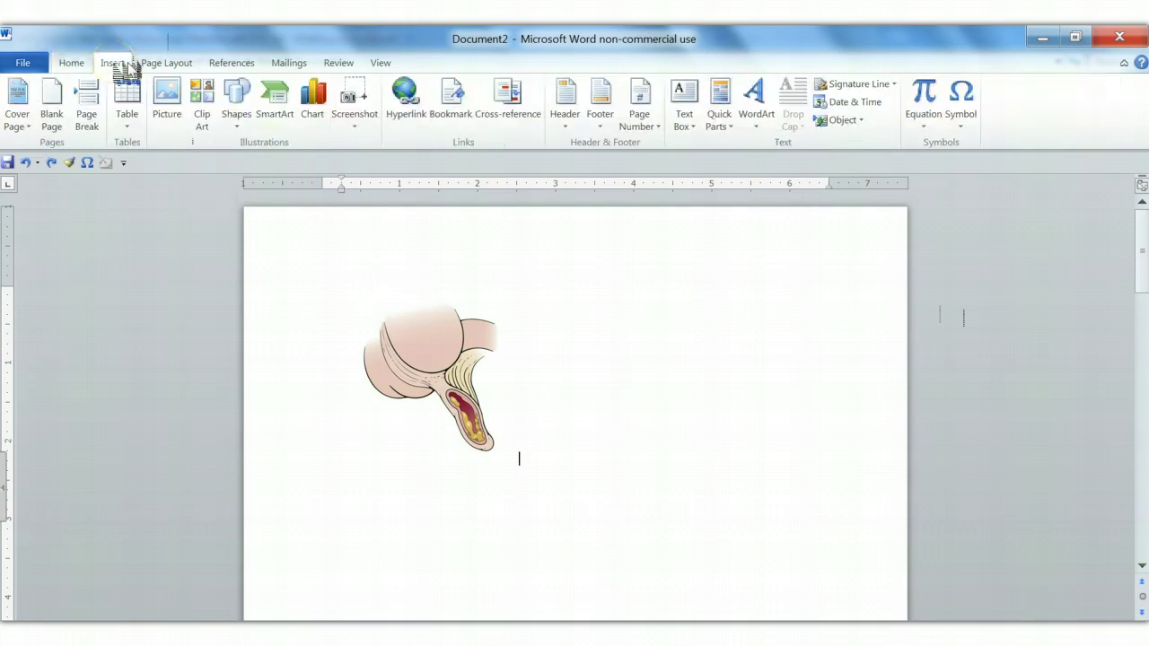
pyautogui.click(238, 106)
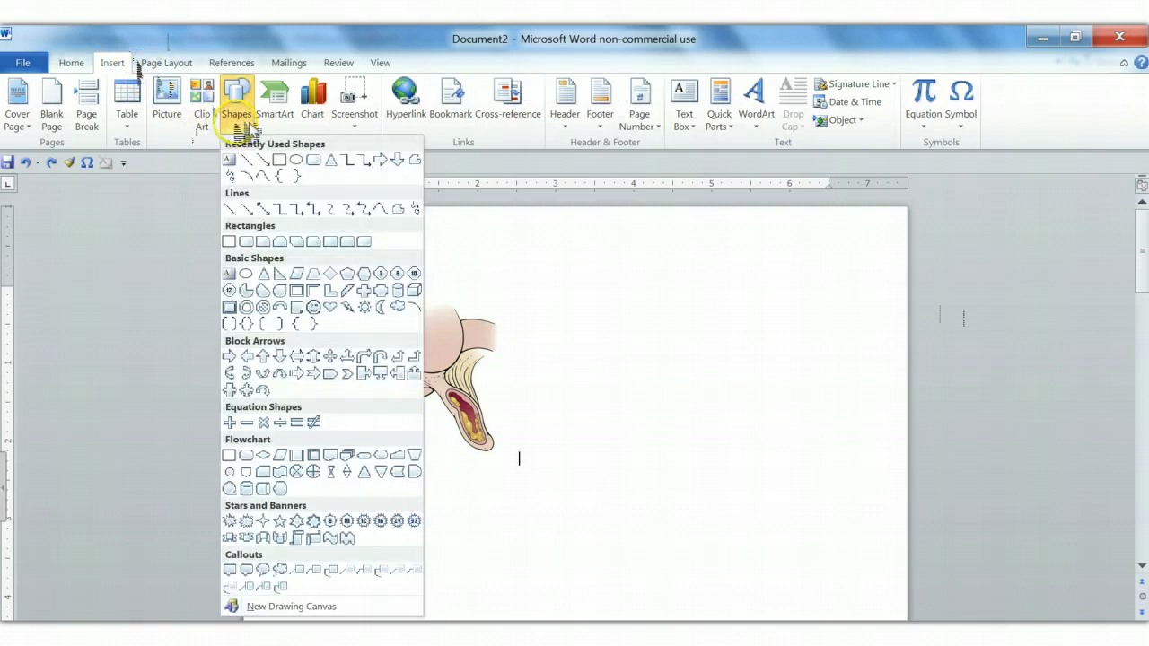
pyautogui.click(280, 611)
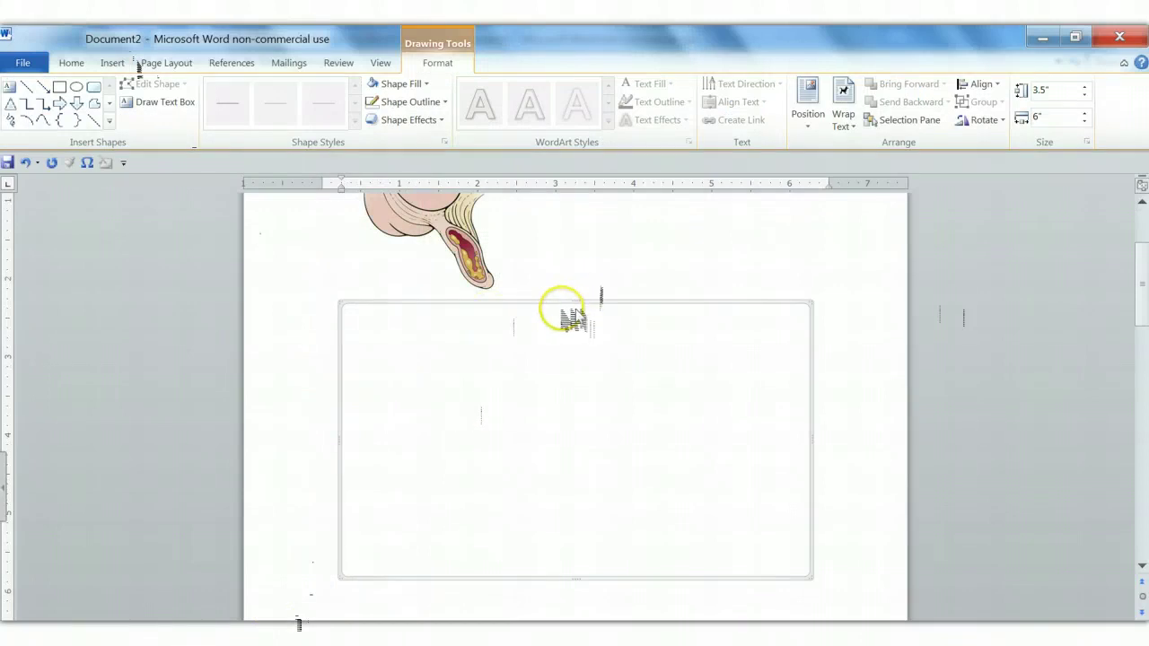
# - Cut the appendix picture from the page and paste it inside the drawing canvas
pyautogui.click(440, 253)
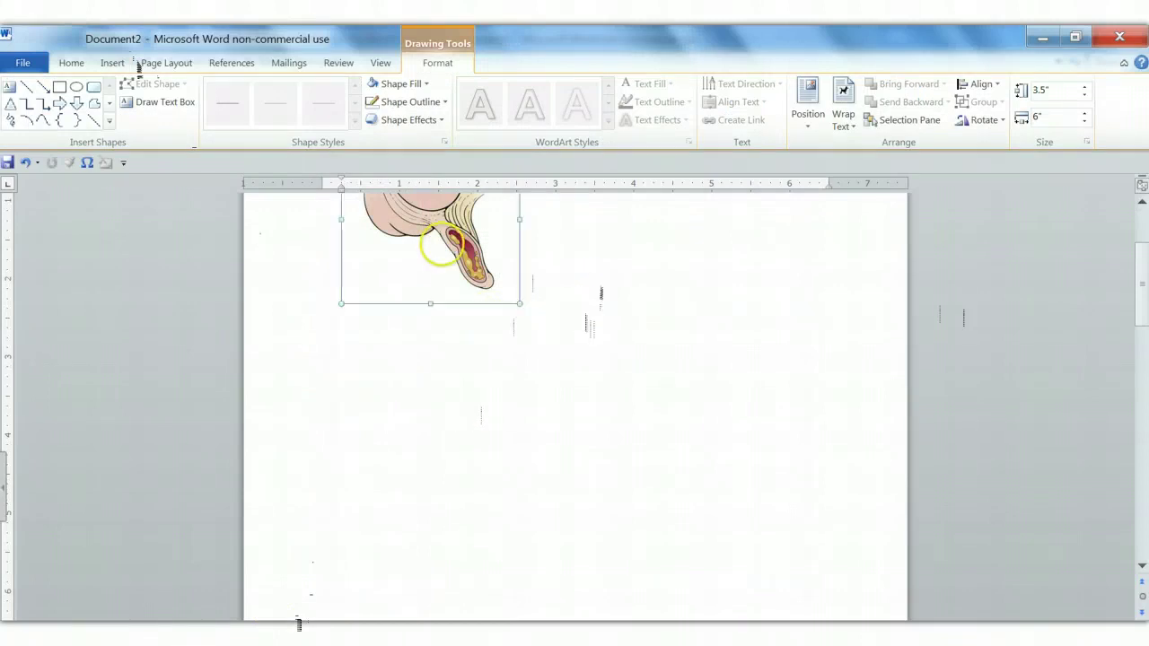
pyautogui.press('Delete')
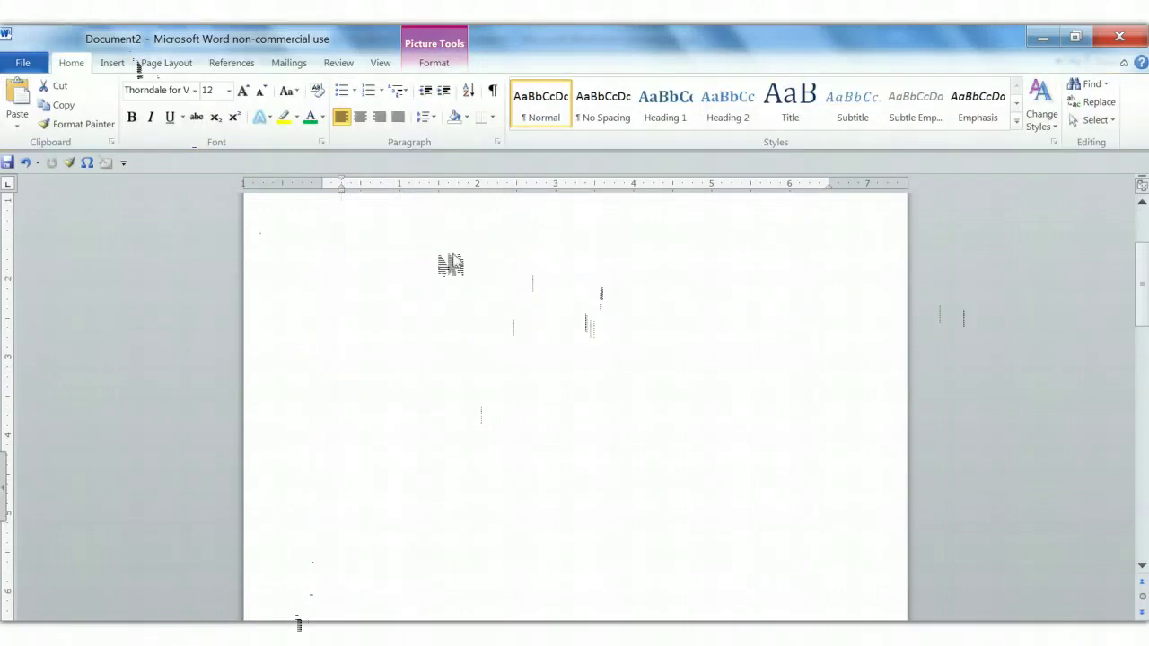
pyautogui.click(257, 359)
pyautogui.click(470, 469)
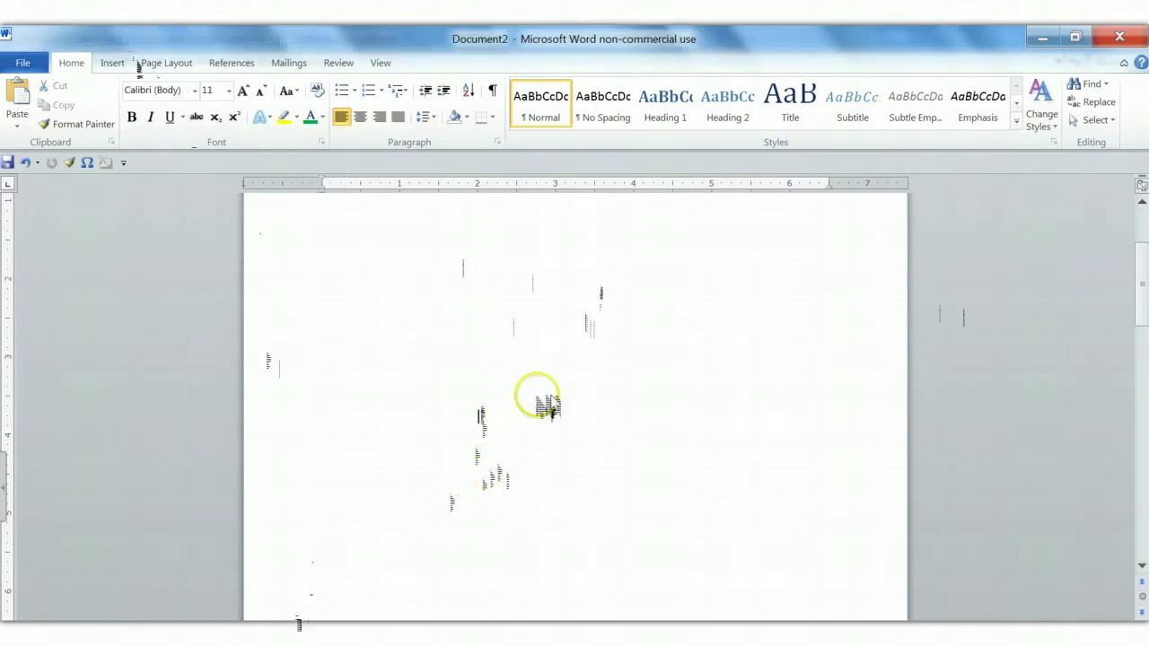
pyautogui.click(544, 350)
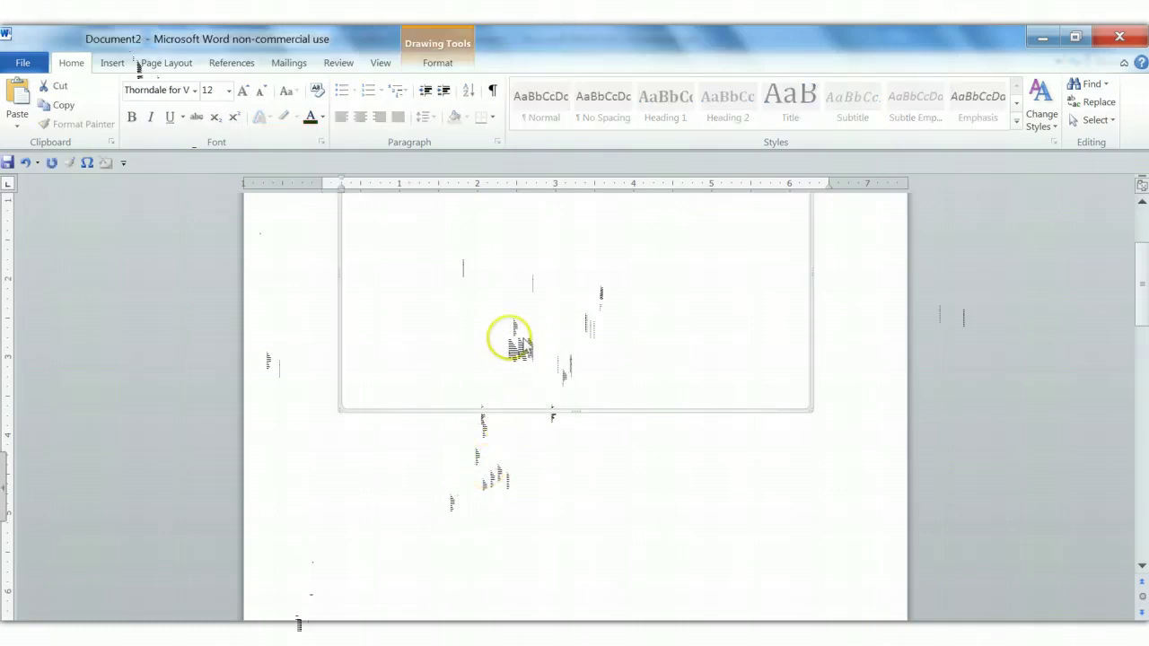
pyautogui.hotkey('ctrl', 'v')
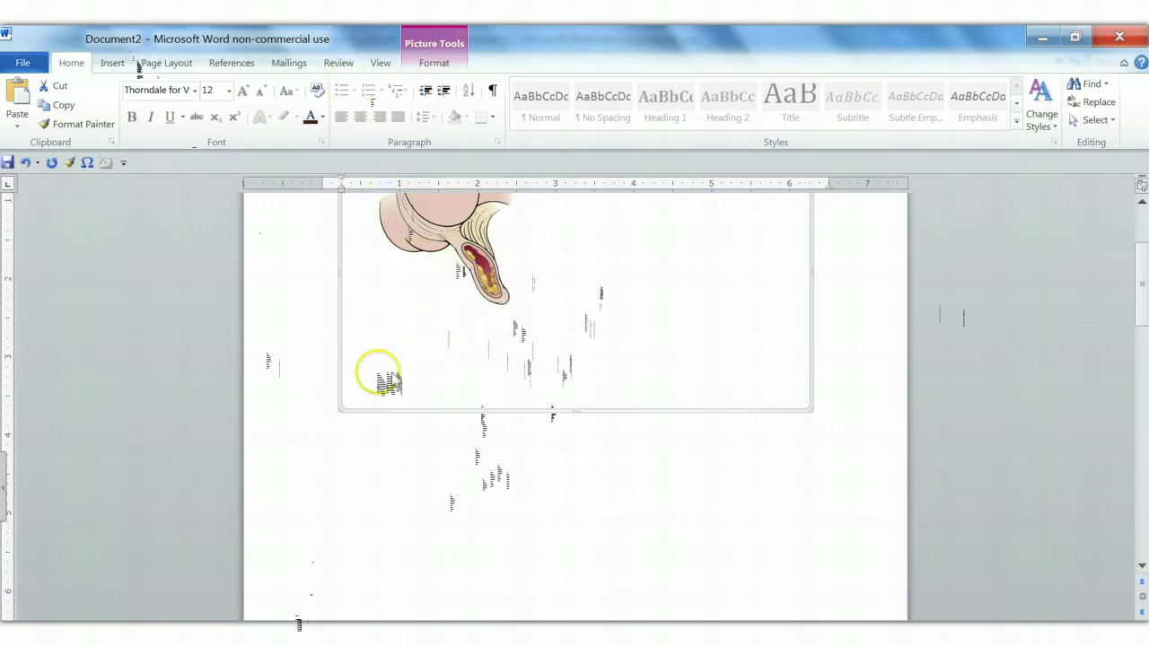
# - Draw a text box reading "Cecum" on the canvas beside the picture and shrink it to about 0.3" by 0.81"
pyautogui.click(570, 303)
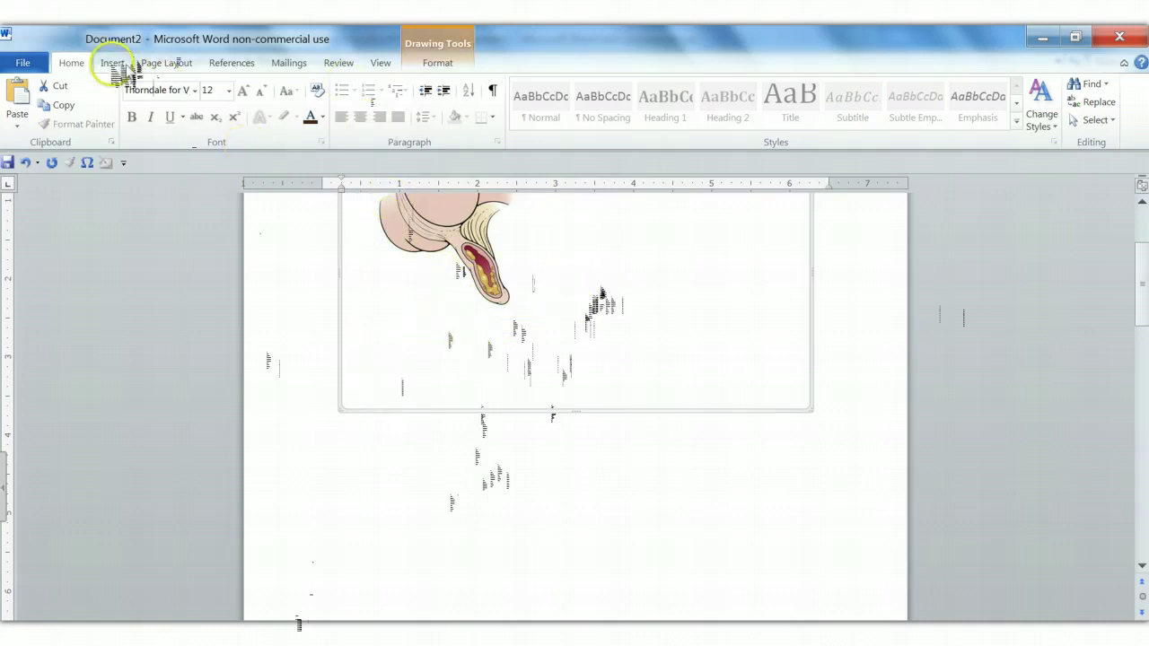
pyautogui.click(114, 65)
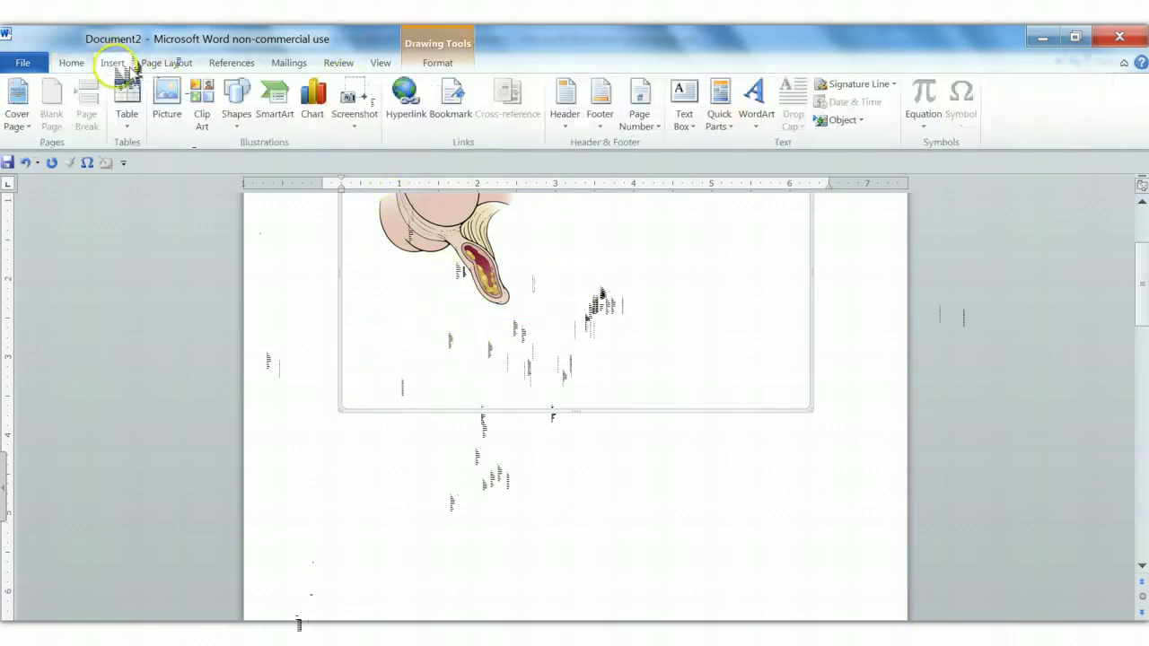
pyautogui.click(696, 130)
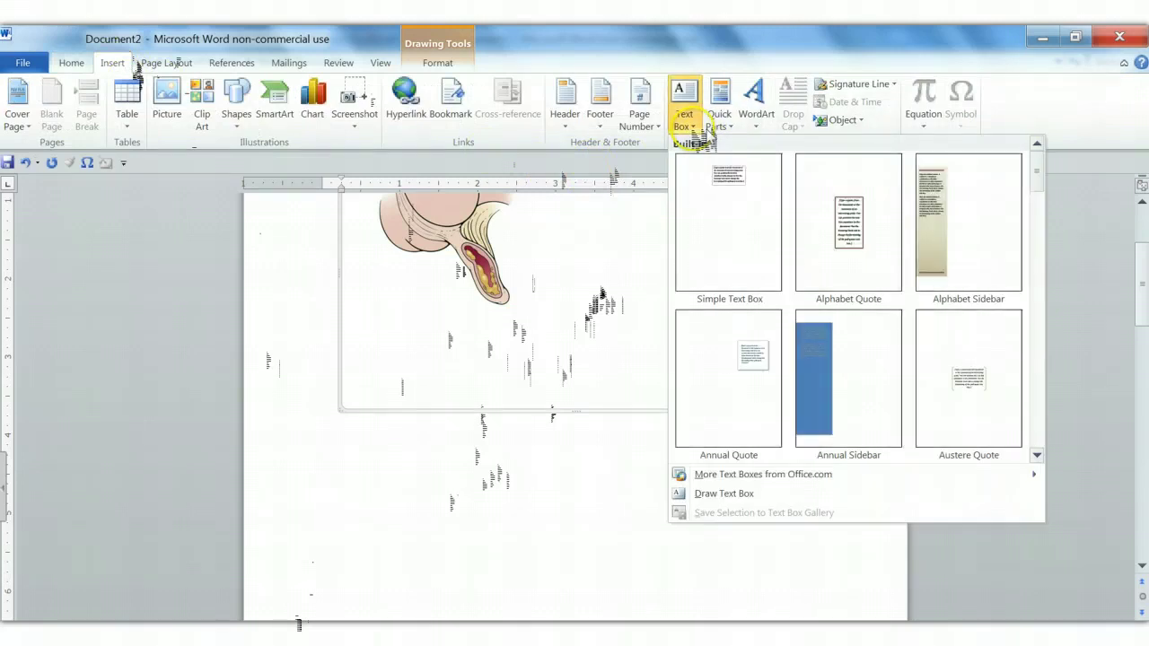
pyautogui.click(718, 494)
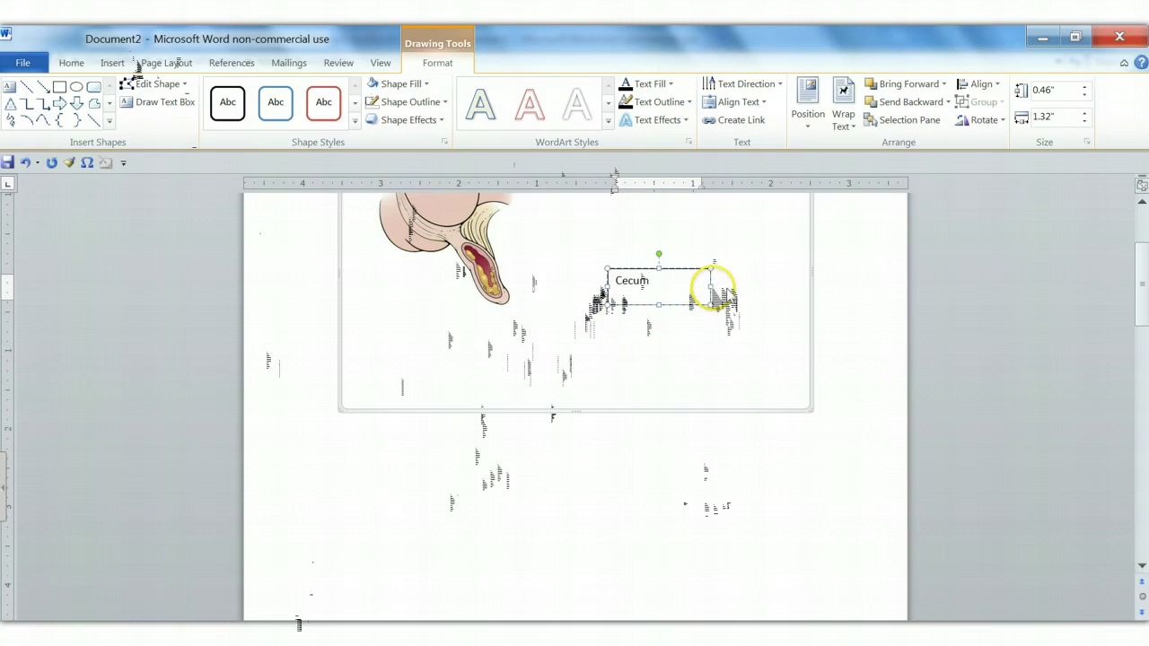
pyautogui.moveTo(711, 286); pyautogui.dragTo(639, 291)
# - Move the picture to the right side of the canvas and place the Cecum label just below the cecum
pyautogui.moveTo(428, 228); pyautogui.dragTo(663, 278)
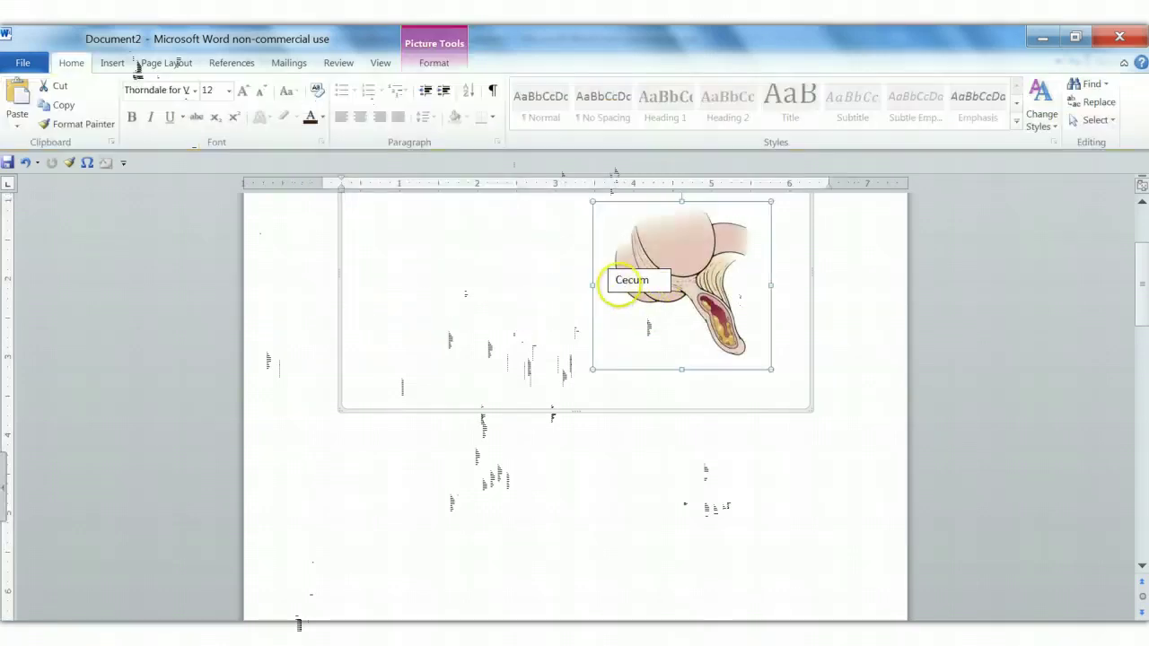
pyautogui.doubleClick(635, 282)
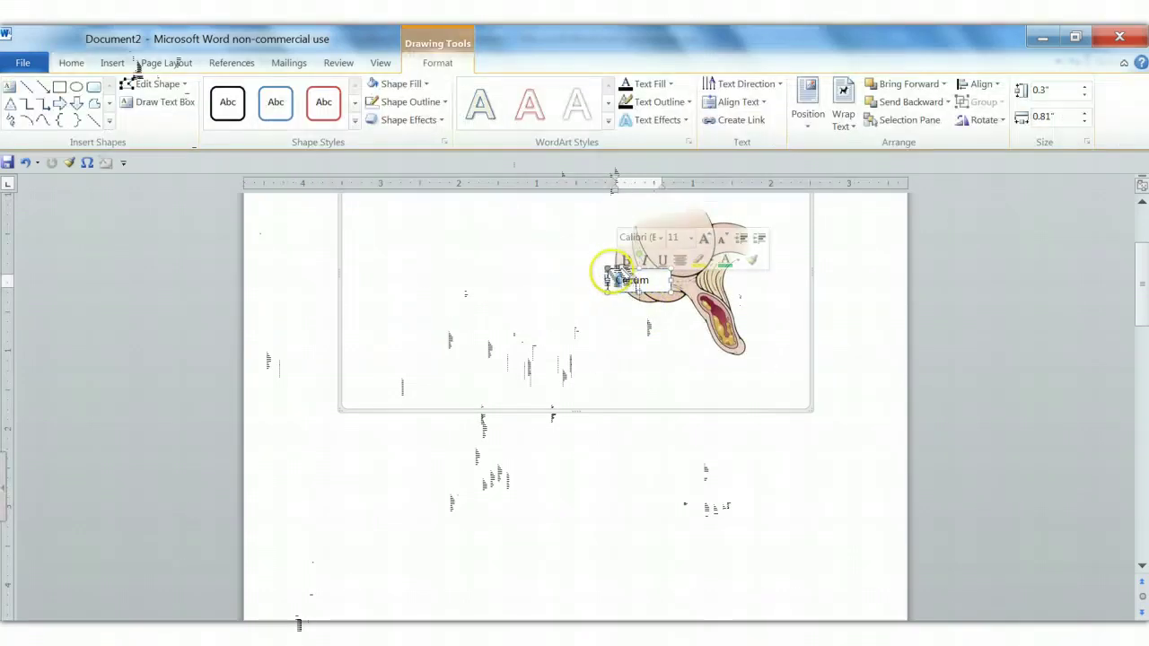
pyautogui.click(610, 270)
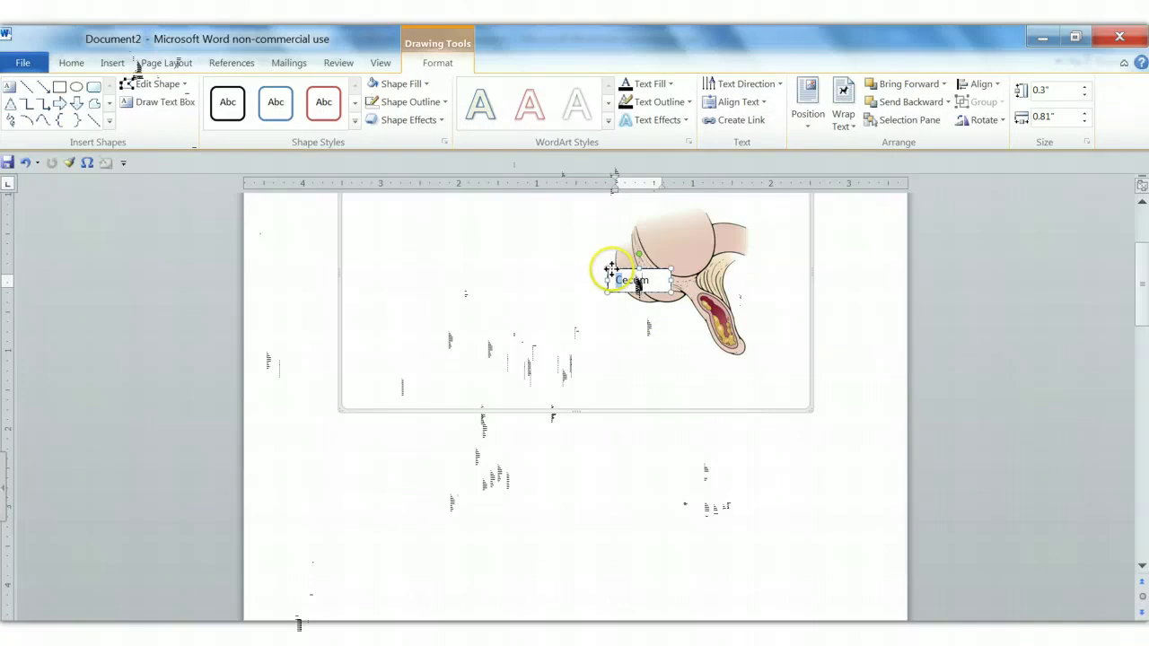
pyautogui.moveTo(610, 270); pyautogui.dragTo(612, 317)
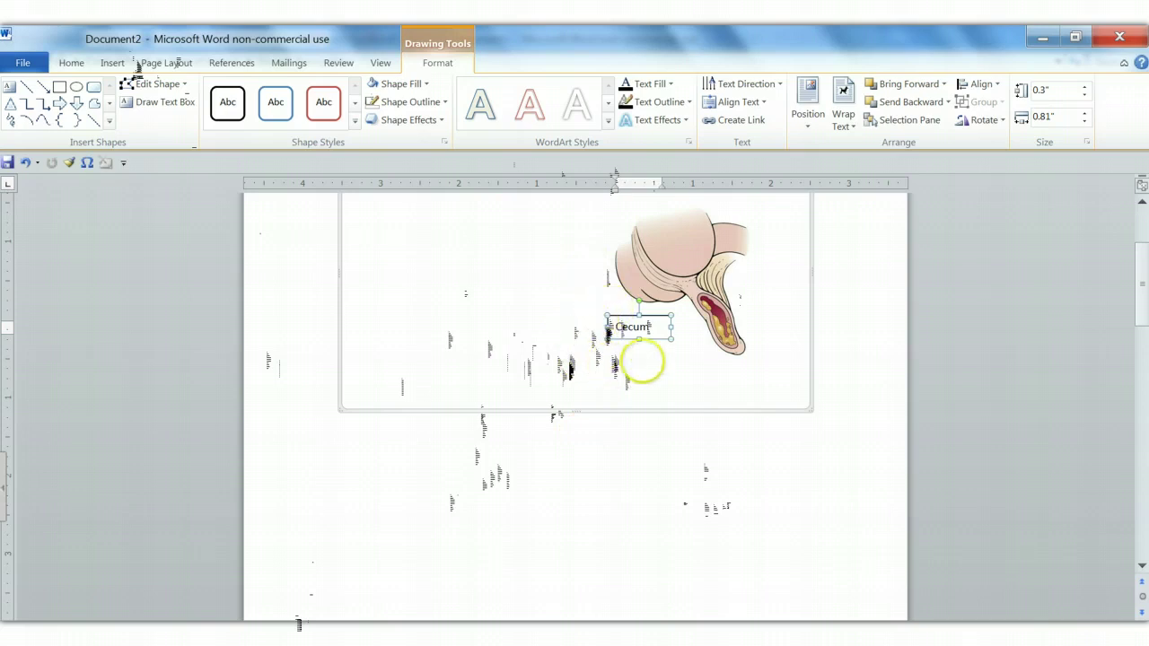
# - Remove the outline from the Cecum text box using No Outline
pyautogui.click(547, 321)
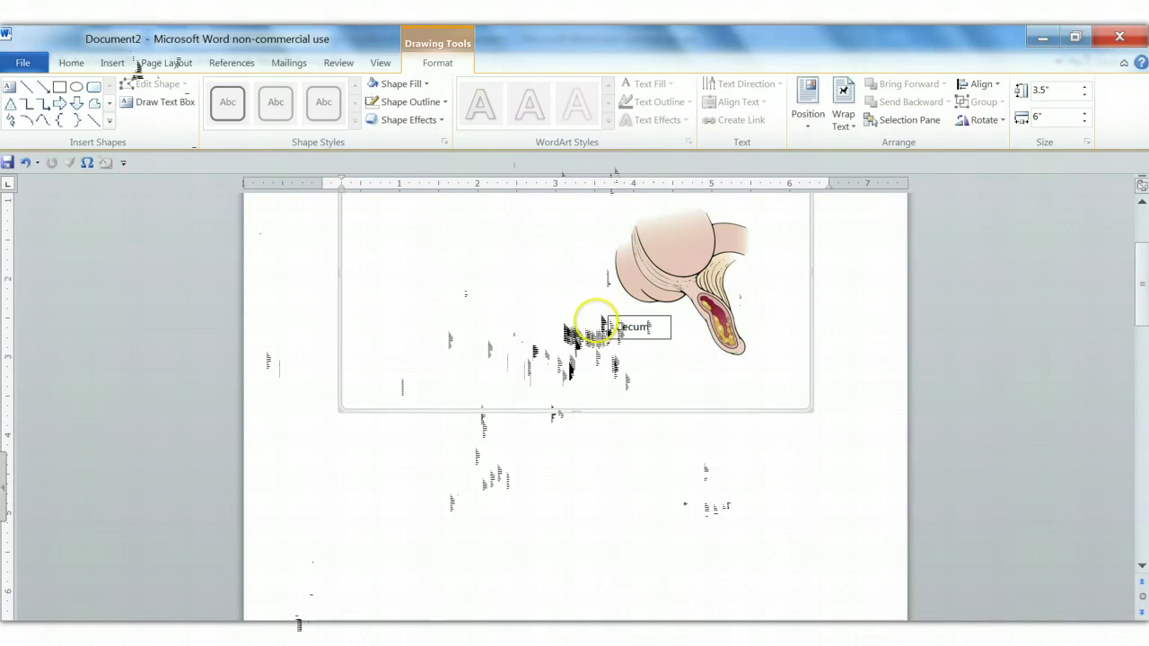
pyautogui.click(600, 323)
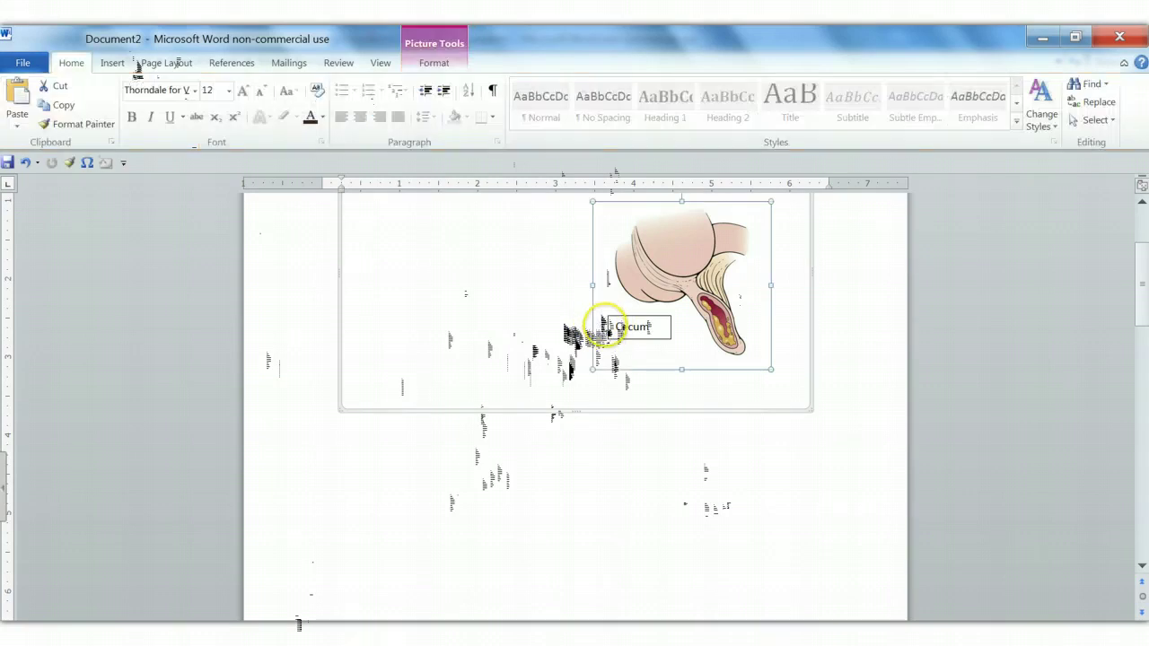
pyautogui.doubleClick(616, 326)
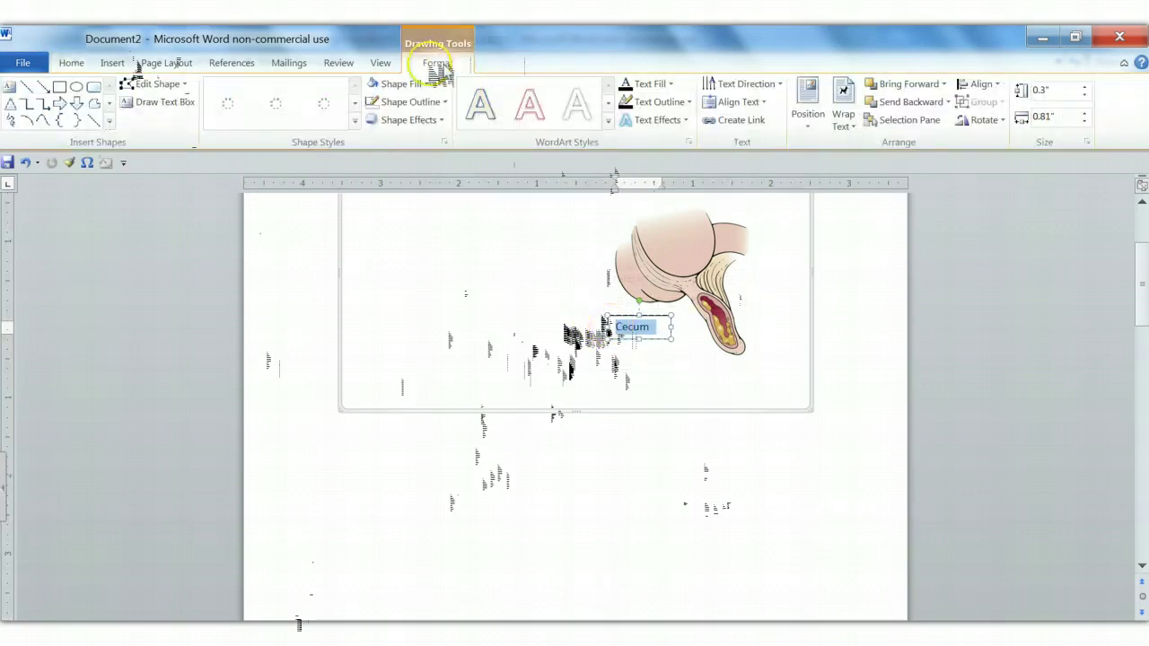
pyautogui.click(411, 102)
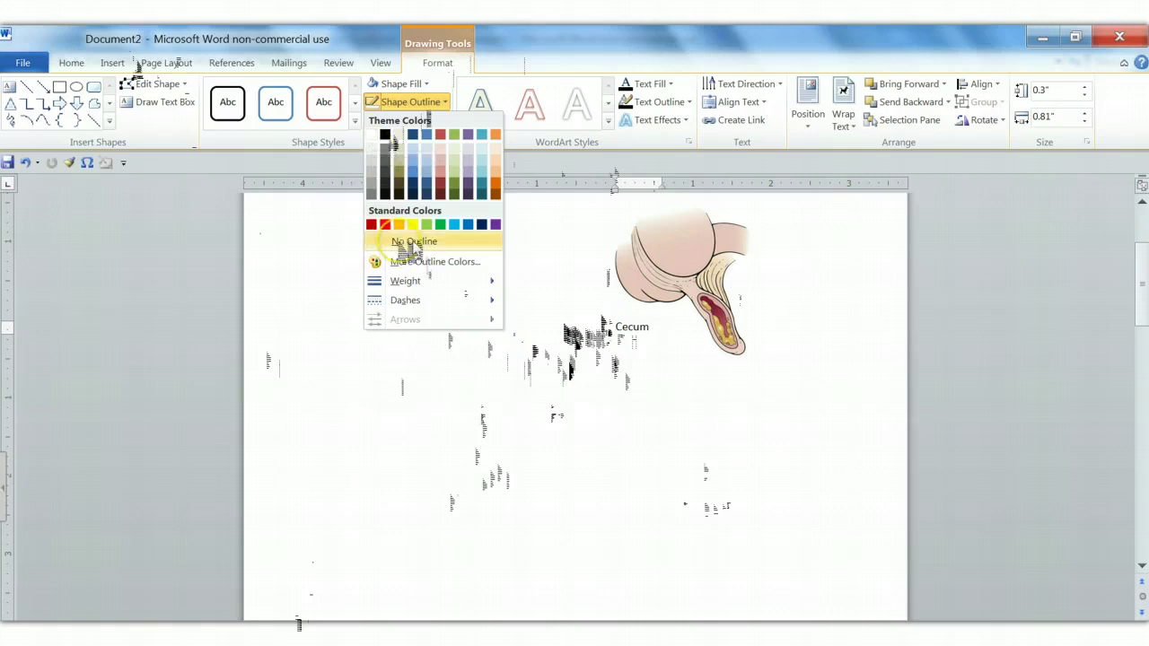
pyautogui.click(409, 242)
pyautogui.click(488, 372)
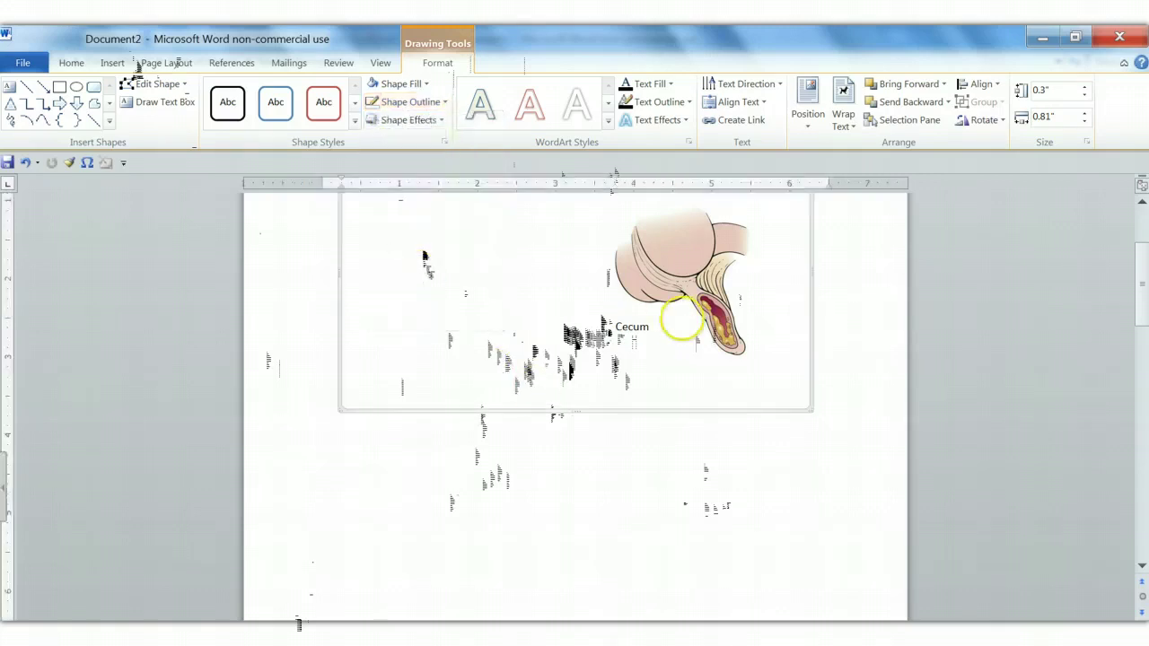
# - Copy the Cecum text box and paste a duplicate into the drawing canvas
pyautogui.click(636, 327)
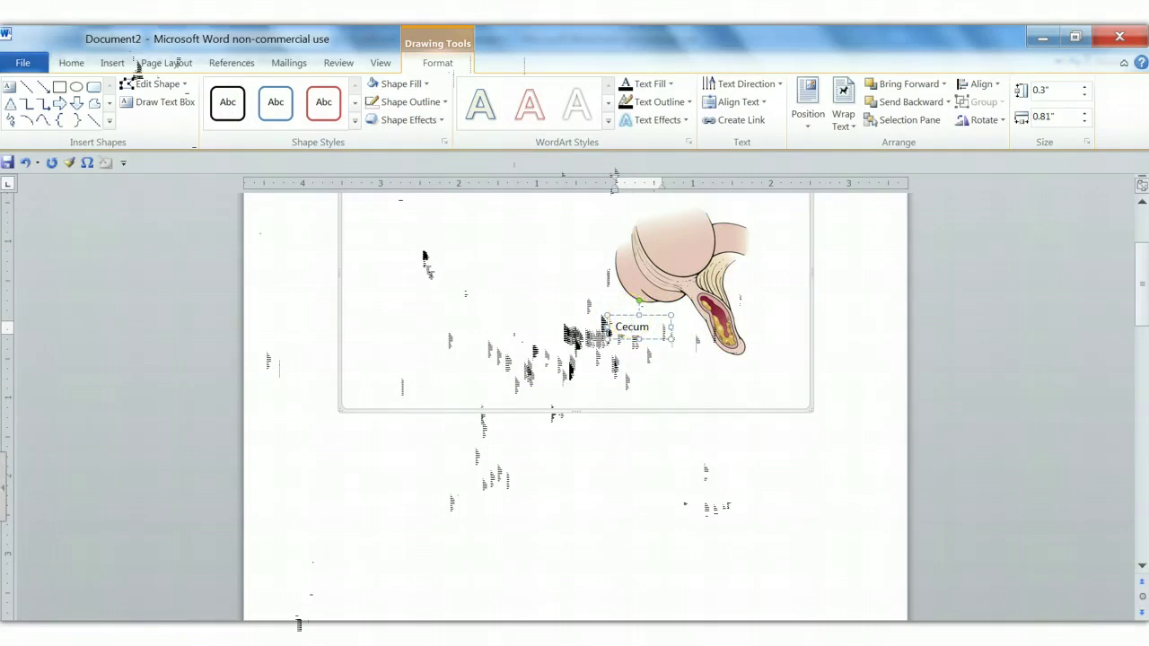
pyautogui.click(658, 330)
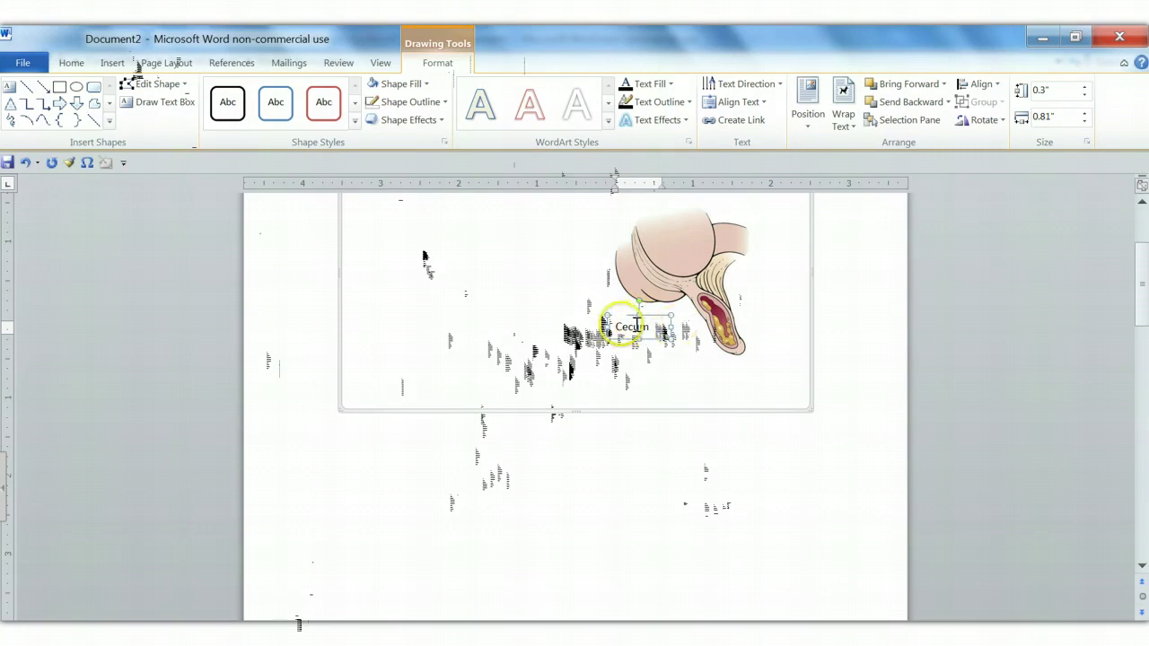
pyautogui.click(585, 296)
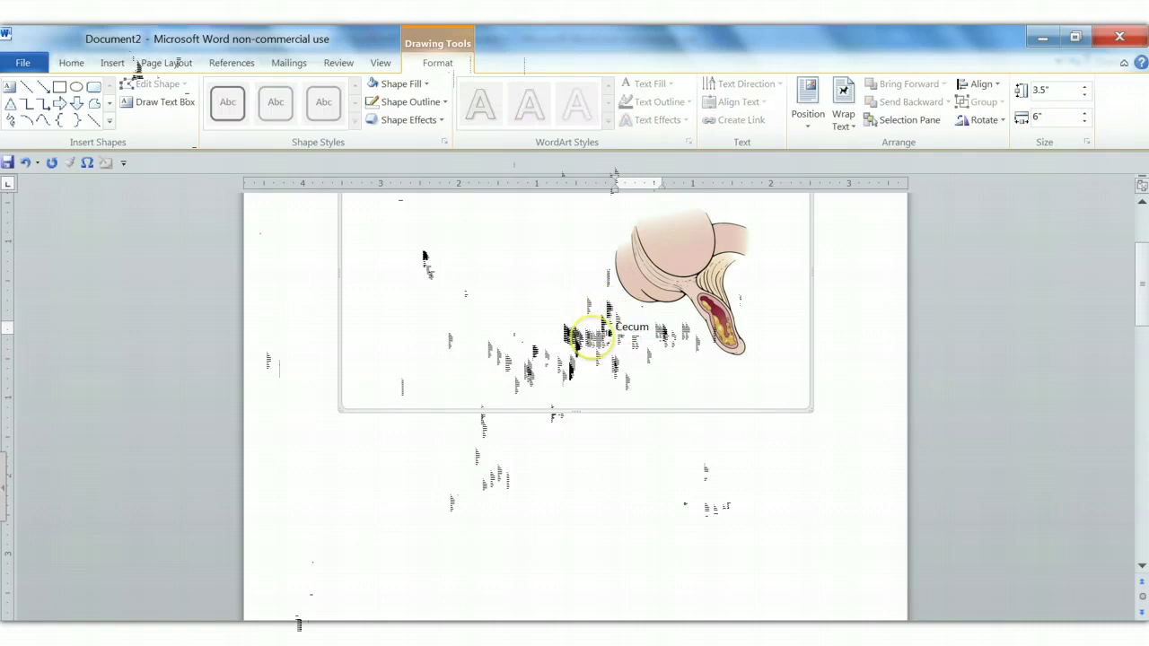
pyautogui.hotkey('ctrl', 'v')
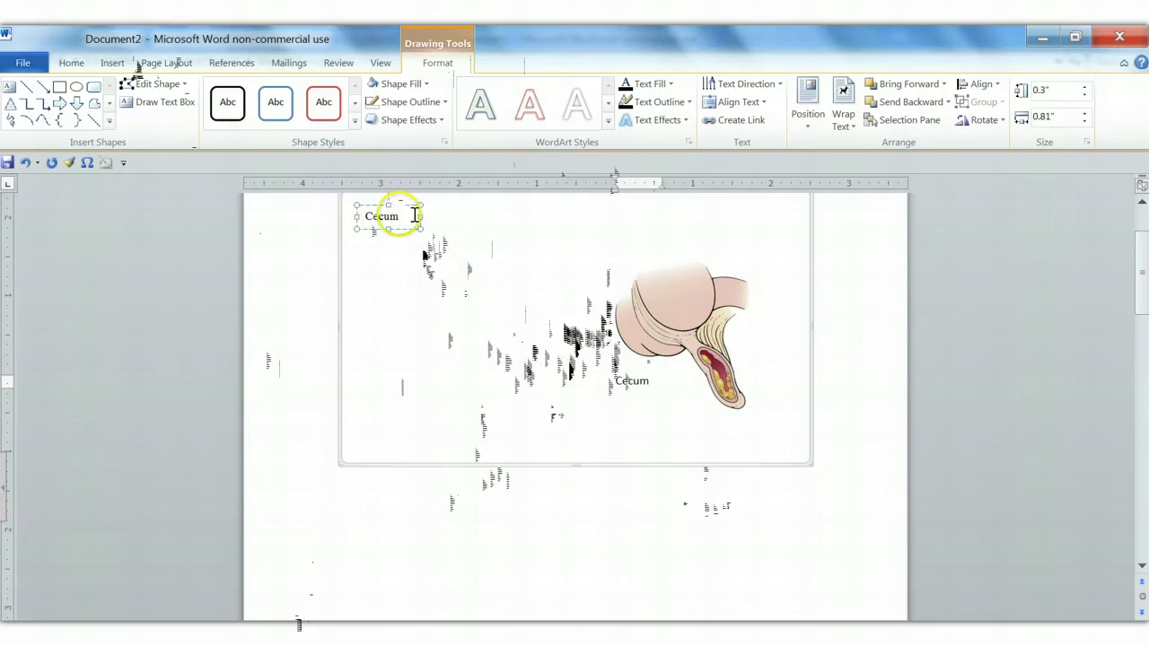
# - Set the font of the duplicated label's text to Calibri (Body)
pyautogui.moveTo(395, 215); pyautogui.dragTo(359, 216)
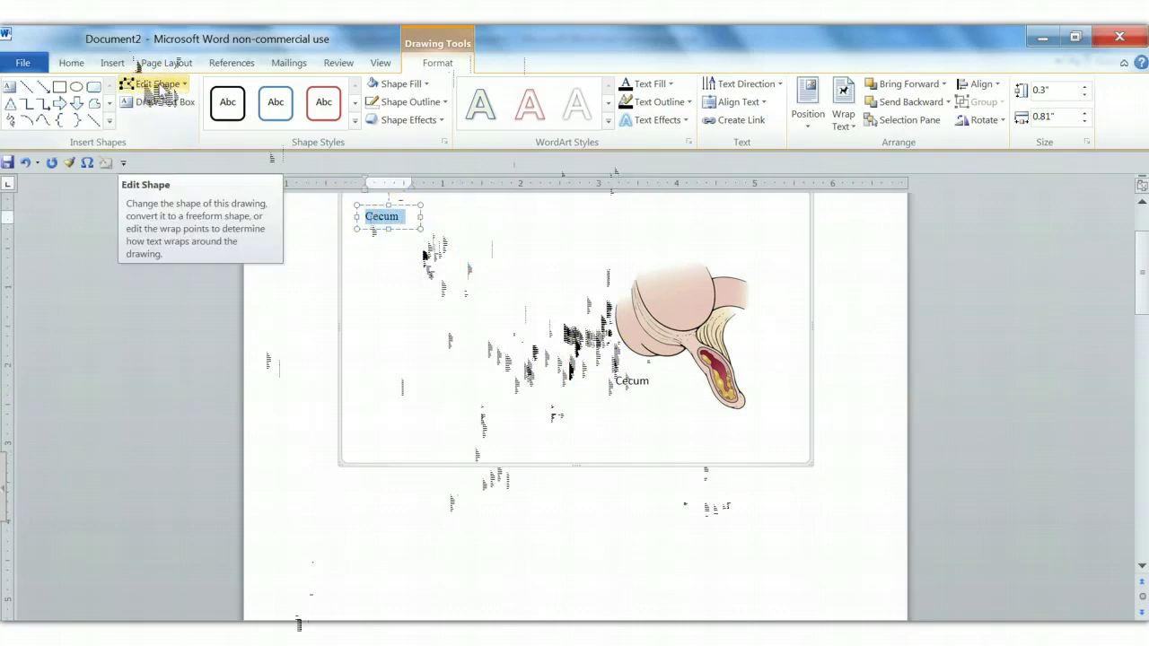
pyautogui.click(73, 64)
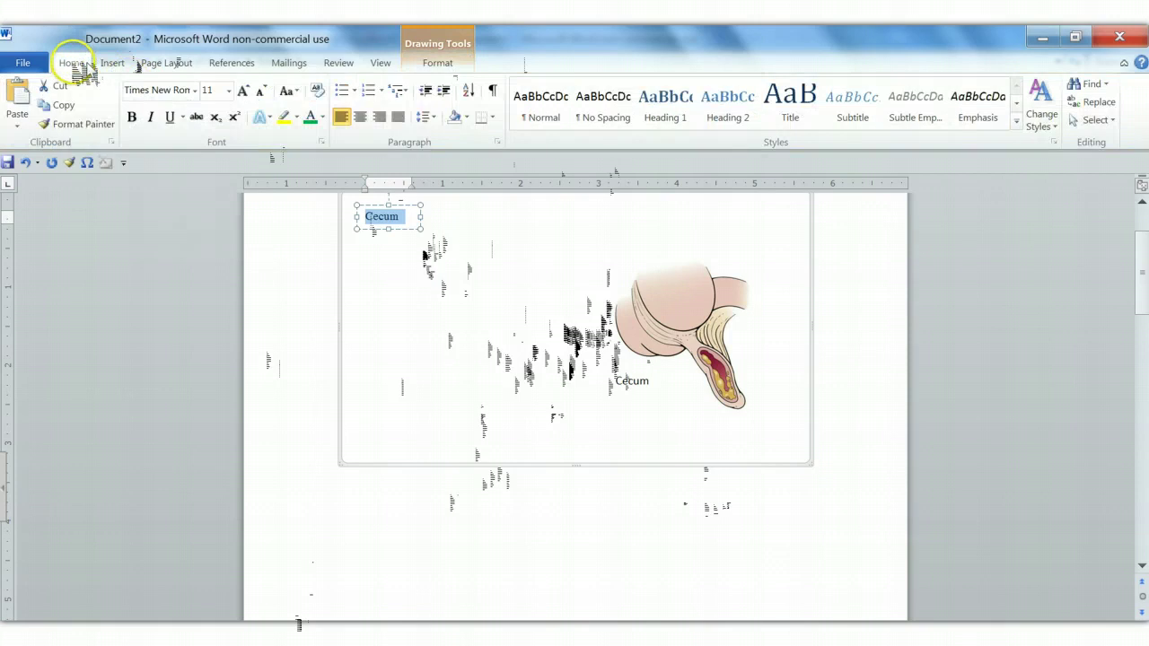
pyautogui.click(194, 91)
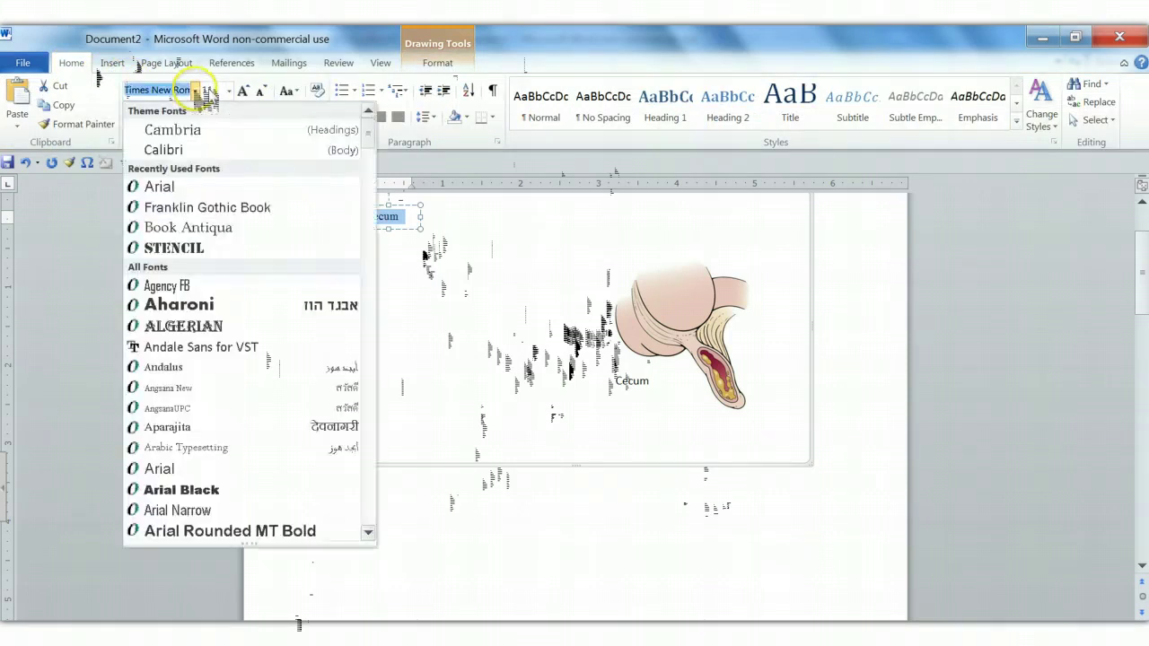
pyautogui.click(177, 151)
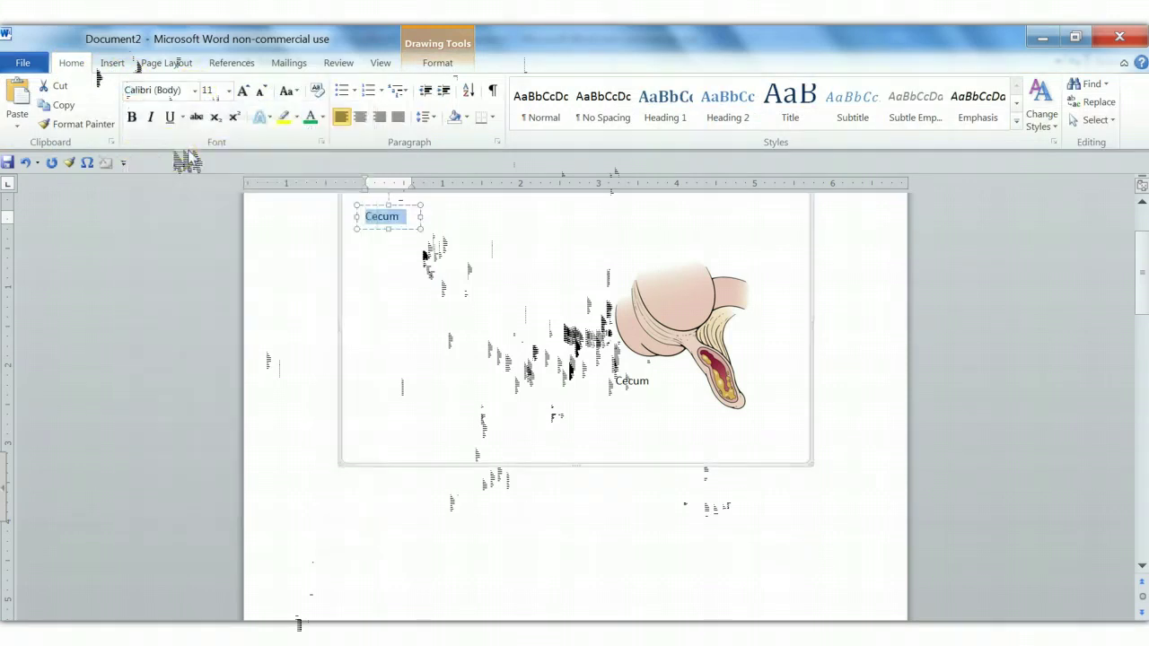
# - Replace the duplicated label's text with "Appendix" and position it just below the appendix in the picture
pyautogui.click(424, 218)
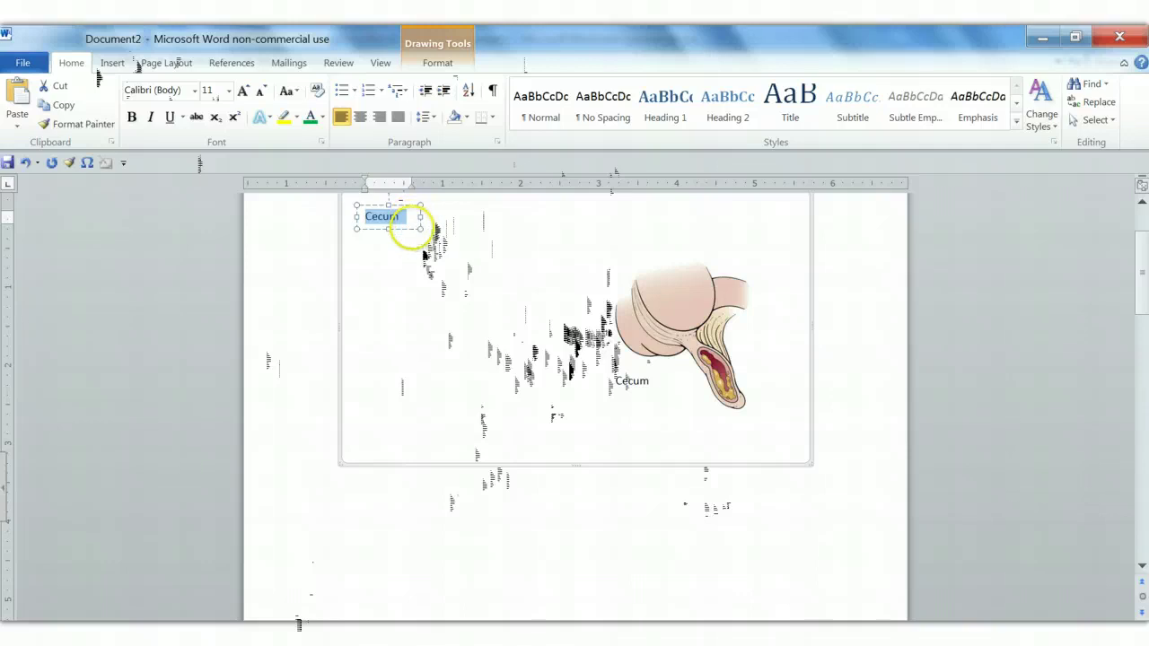
pyautogui.write('App')
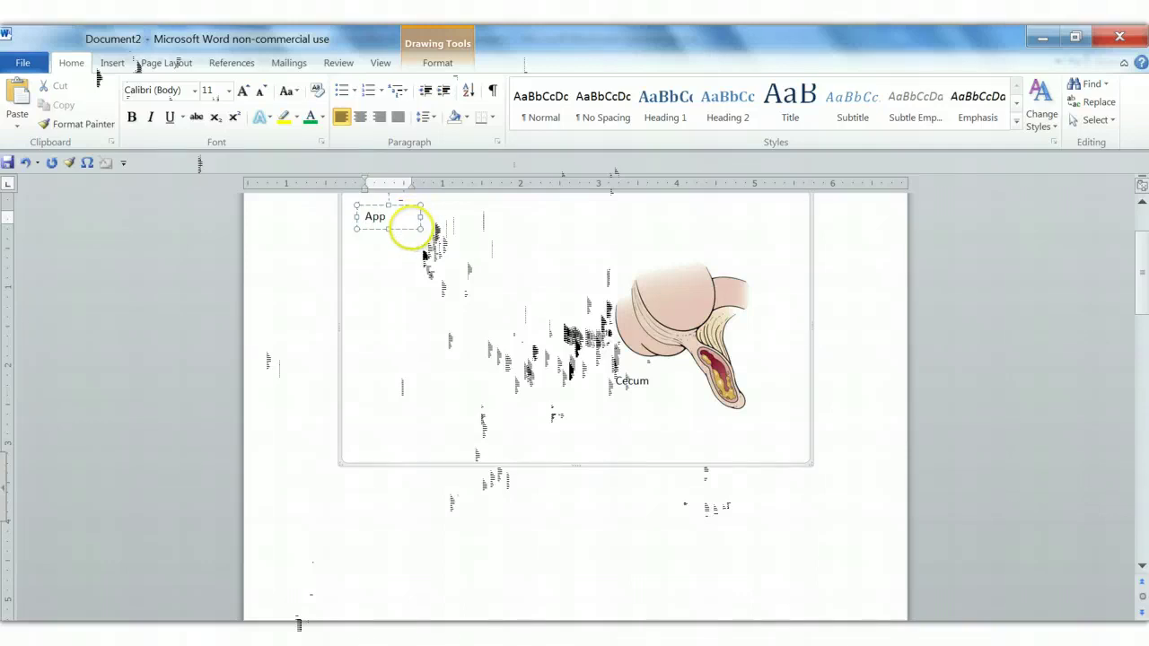
pyautogui.write('endix')
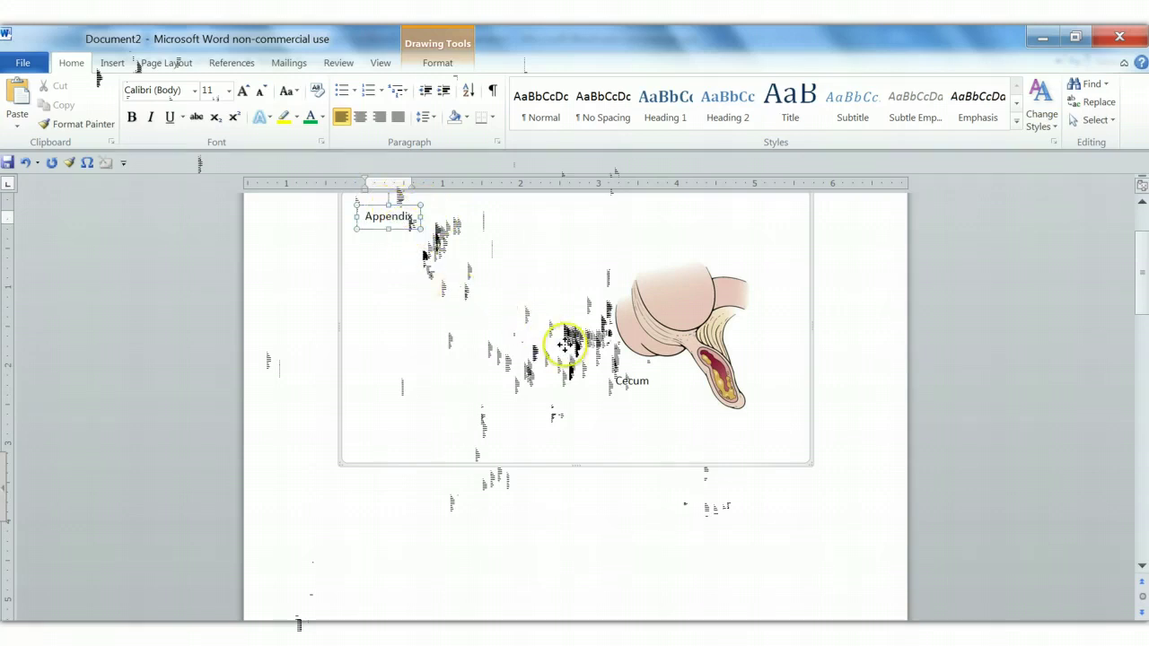
pyautogui.moveTo(684, 417)
pyautogui.mouseDown()
pyautogui.moveTo(675, 423)
pyautogui.moveTo(686, 403)
pyautogui.moveTo(702, 405)
pyautogui.mouseUp()
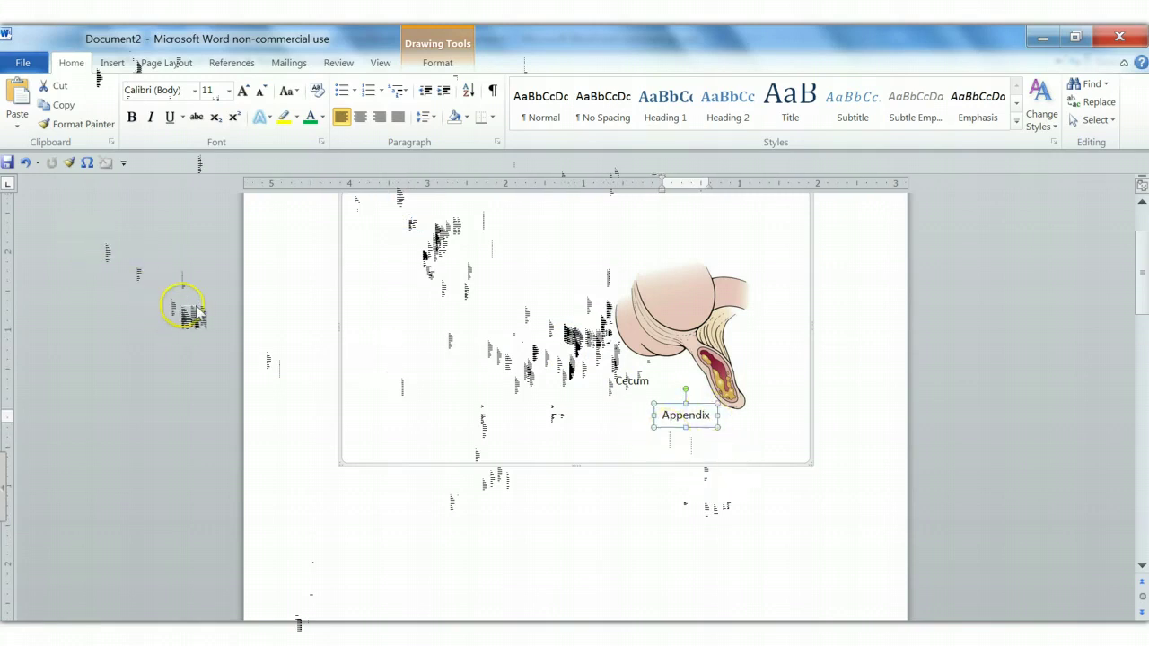
# - Draw a short straight line from the Cecum label up to the cecum, about 0.19 in high and 0.11 in wide
pyautogui.click(447, 370)
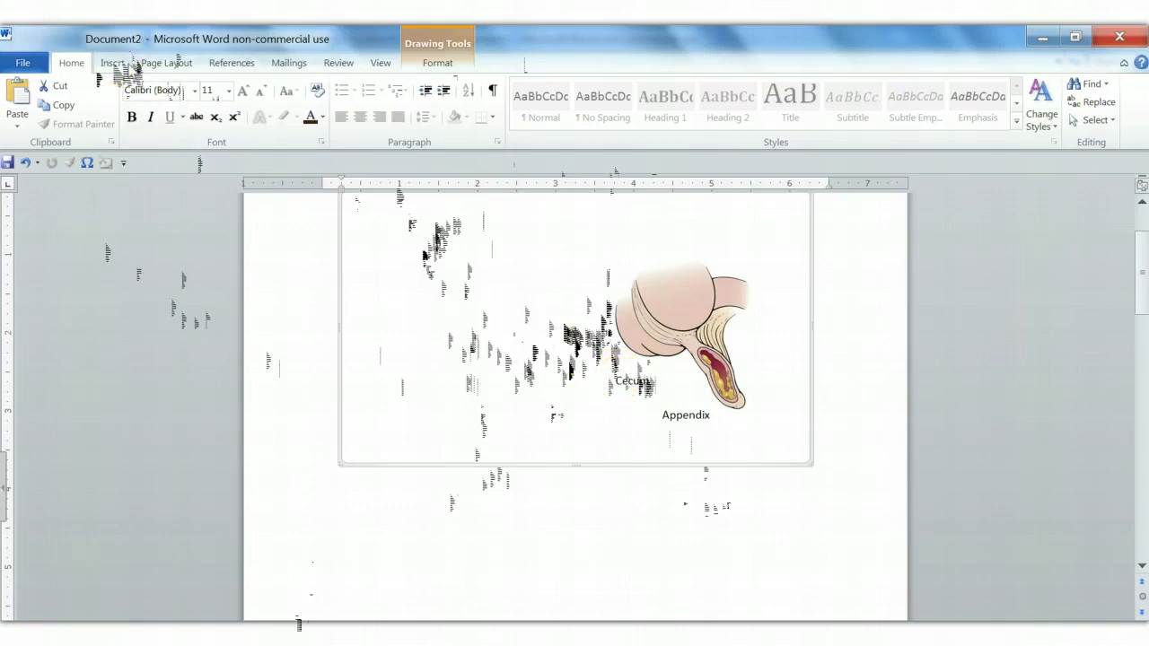
pyautogui.click(114, 63)
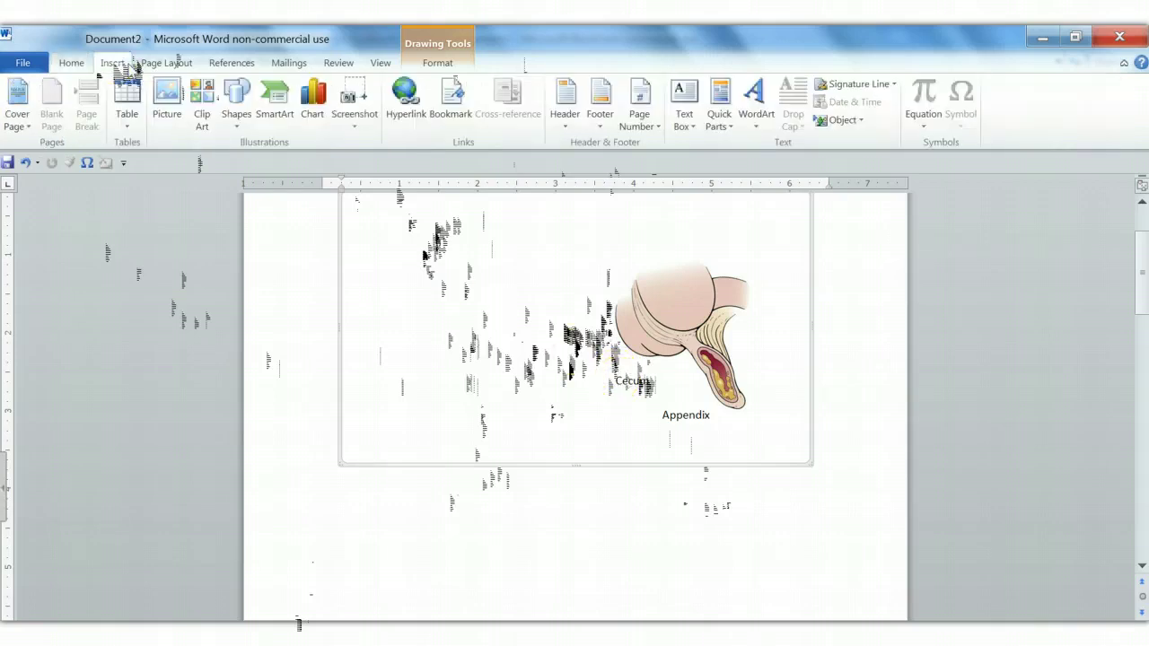
pyautogui.click(238, 125)
pyautogui.click(252, 161)
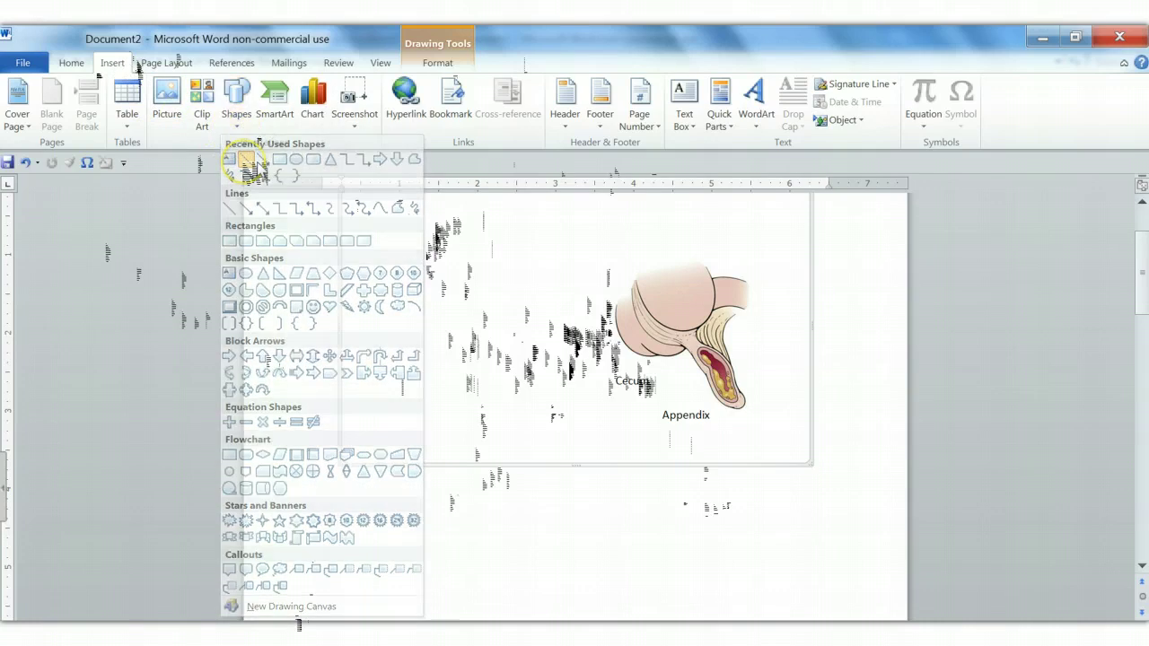
pyautogui.click(637, 364)
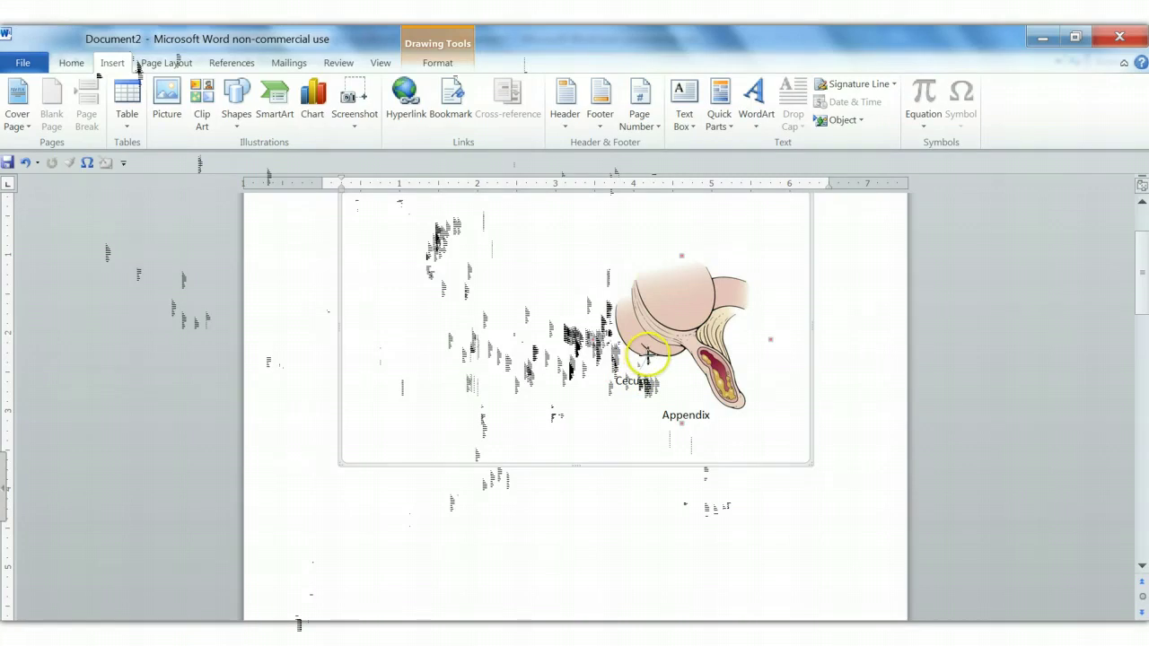
# - Draw a straight line from the Appendix label up to the appendix, about 0.39 in high and 0.18 in wide
pyautogui.click(713, 422)
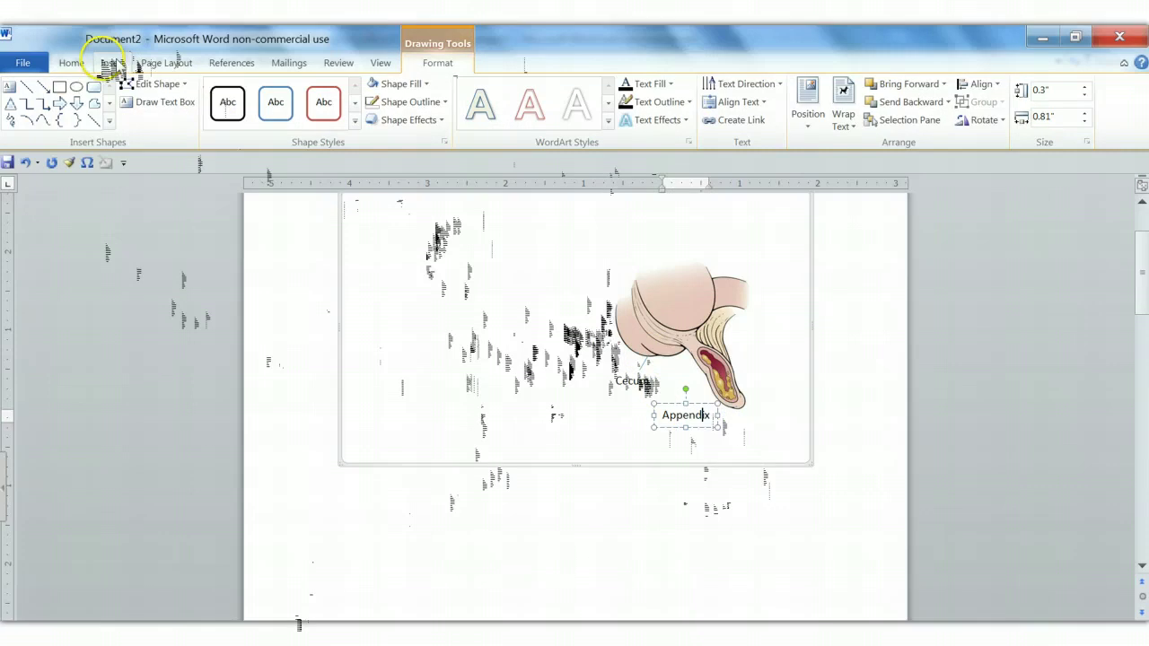
pyautogui.click(111, 63)
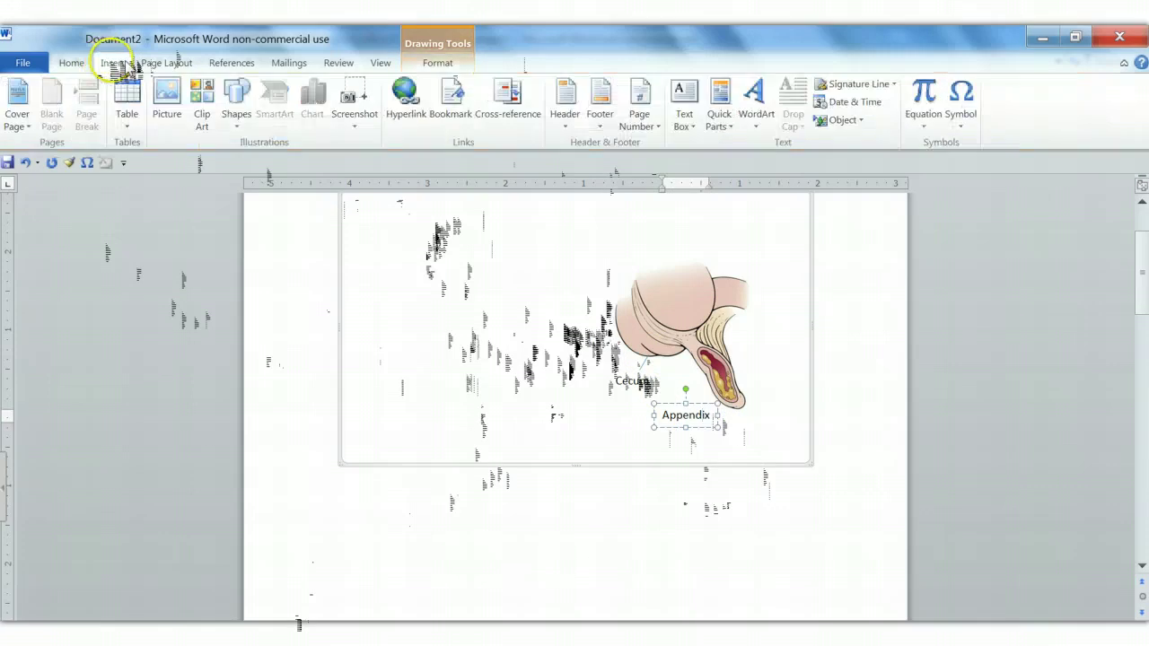
pyautogui.click(237, 107)
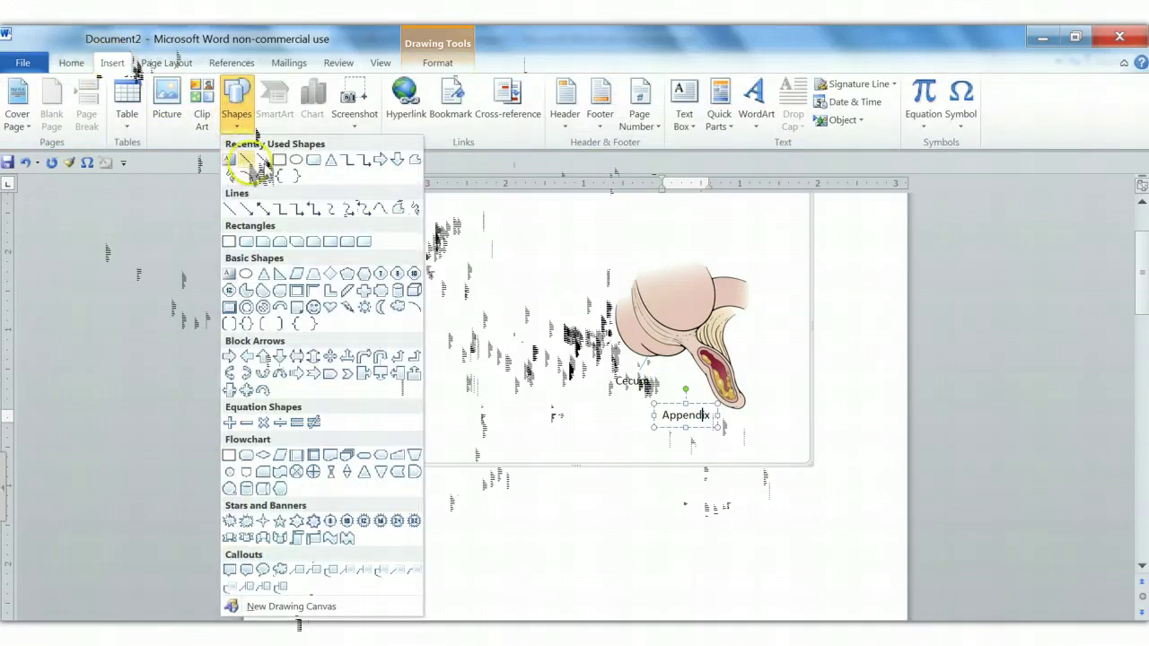
pyautogui.click(247, 161)
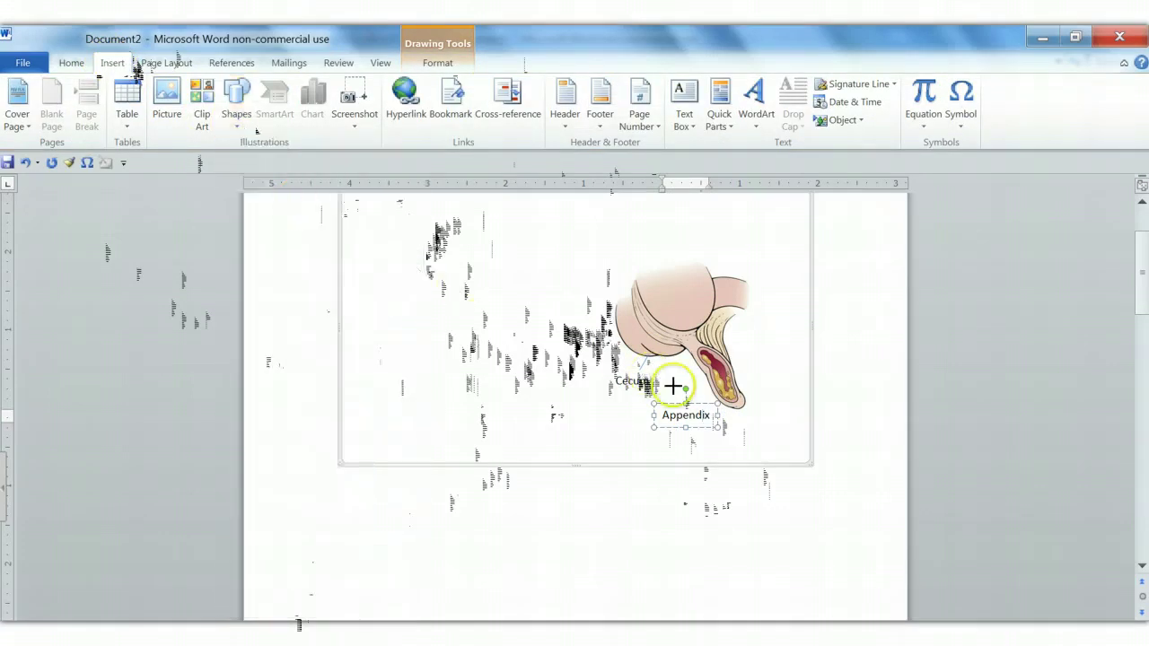
pyautogui.moveTo(684, 399); pyautogui.dragTo(698, 370)
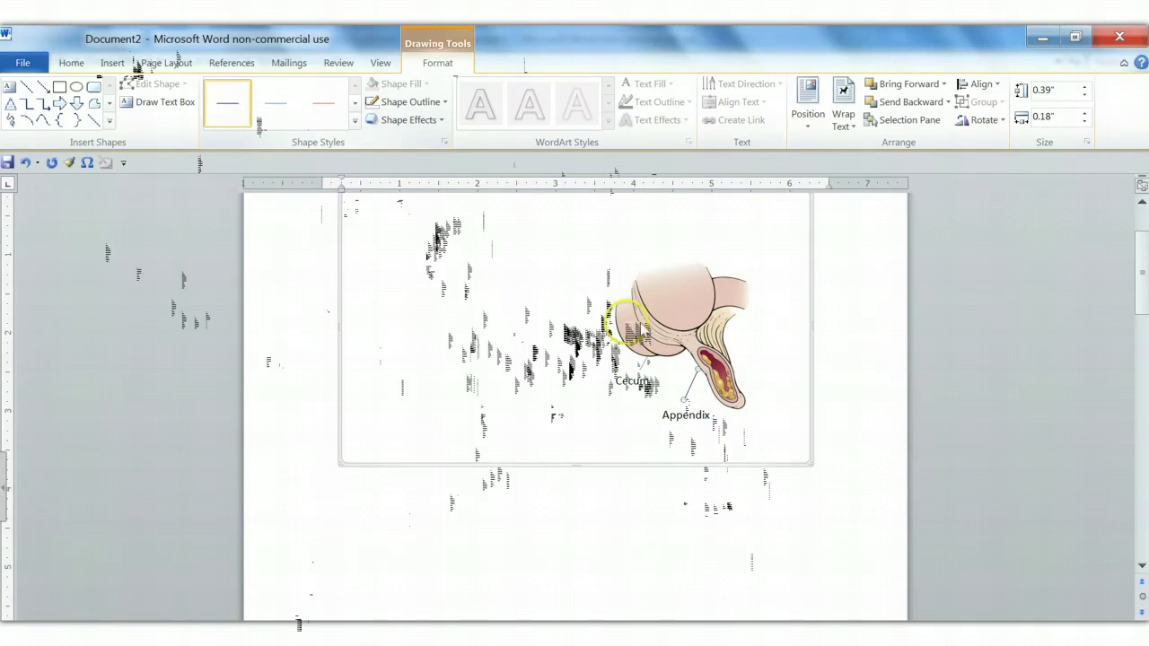
# - Apply the black line style to the line between the Cecum label and the cecum
pyautogui.click(646, 365)
pyautogui.click(645, 368)
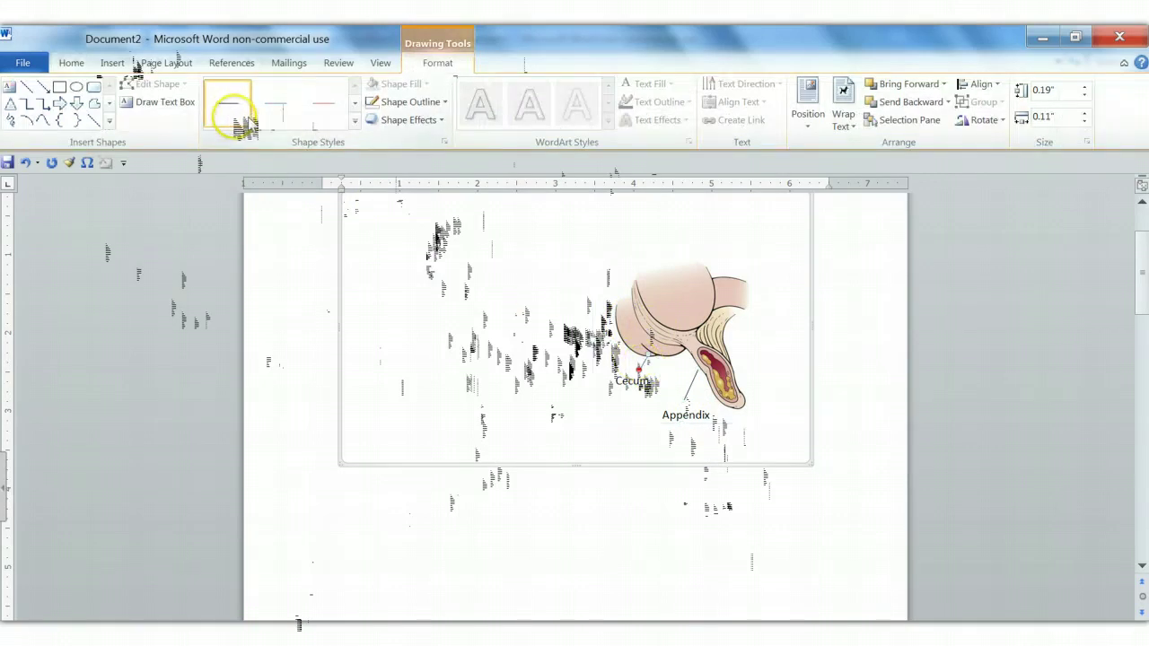
pyautogui.click(622, 509)
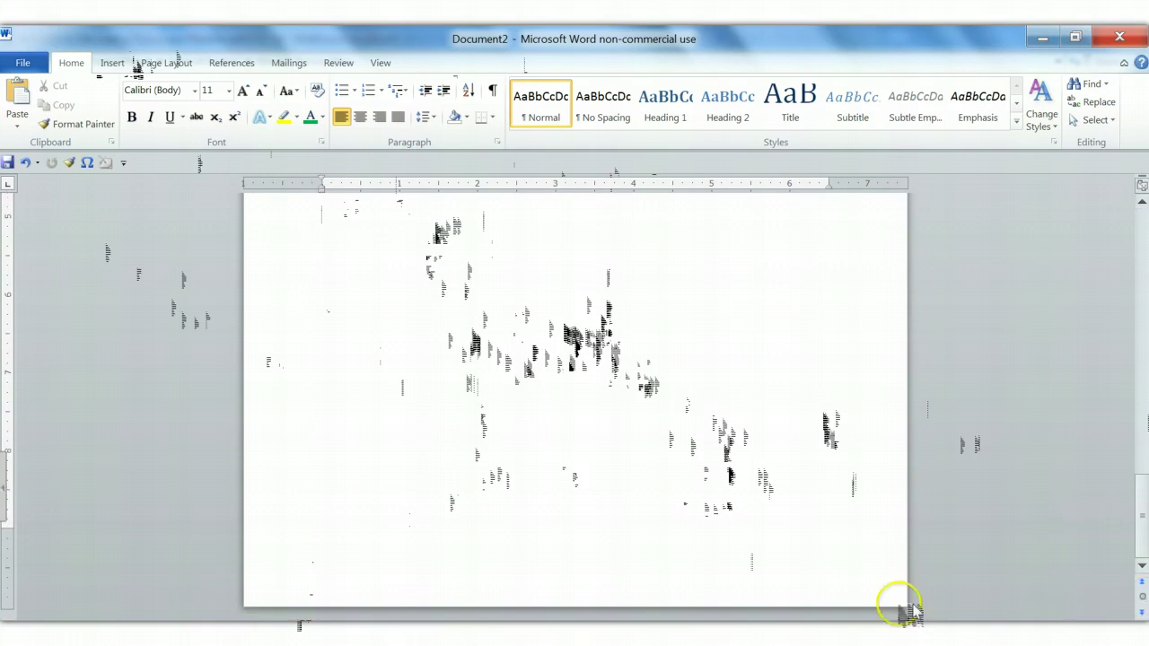
# - Paste the copied screenshot into the drawing canvas and crop it to the labelled picture, about 1.02 in high by 1.29 in wide
pyautogui.hotkey('ctrl', 'v')
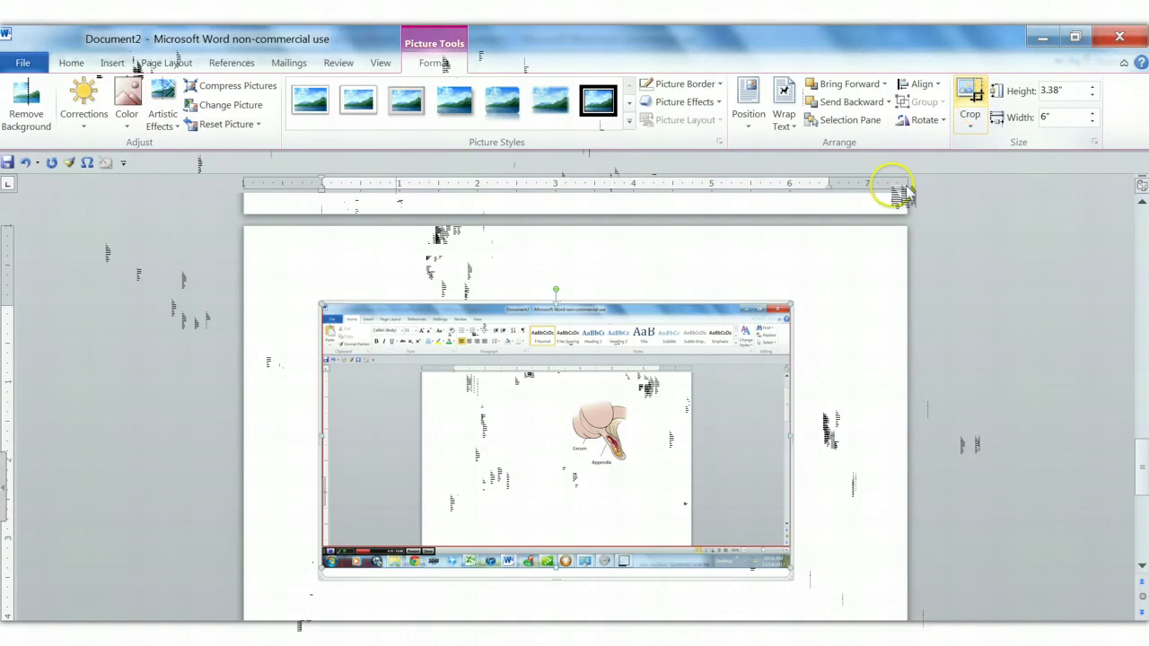
pyautogui.moveTo(791, 437); pyautogui.dragTo(559, 441)
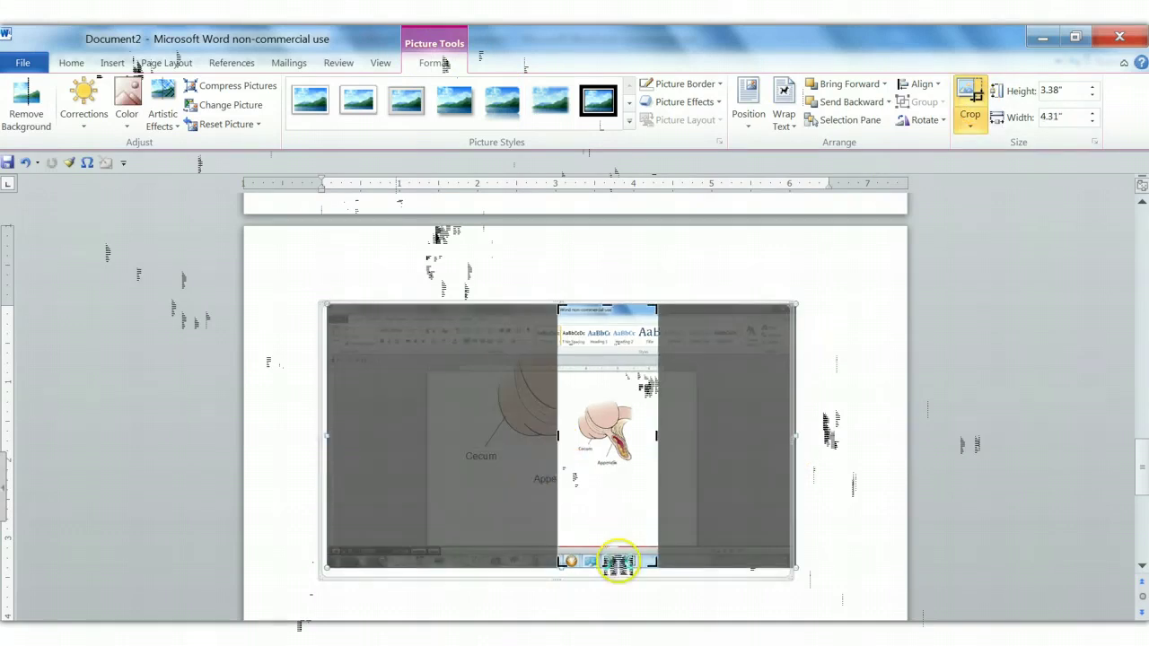
pyautogui.moveTo(609, 305); pyautogui.dragTo(607, 397)
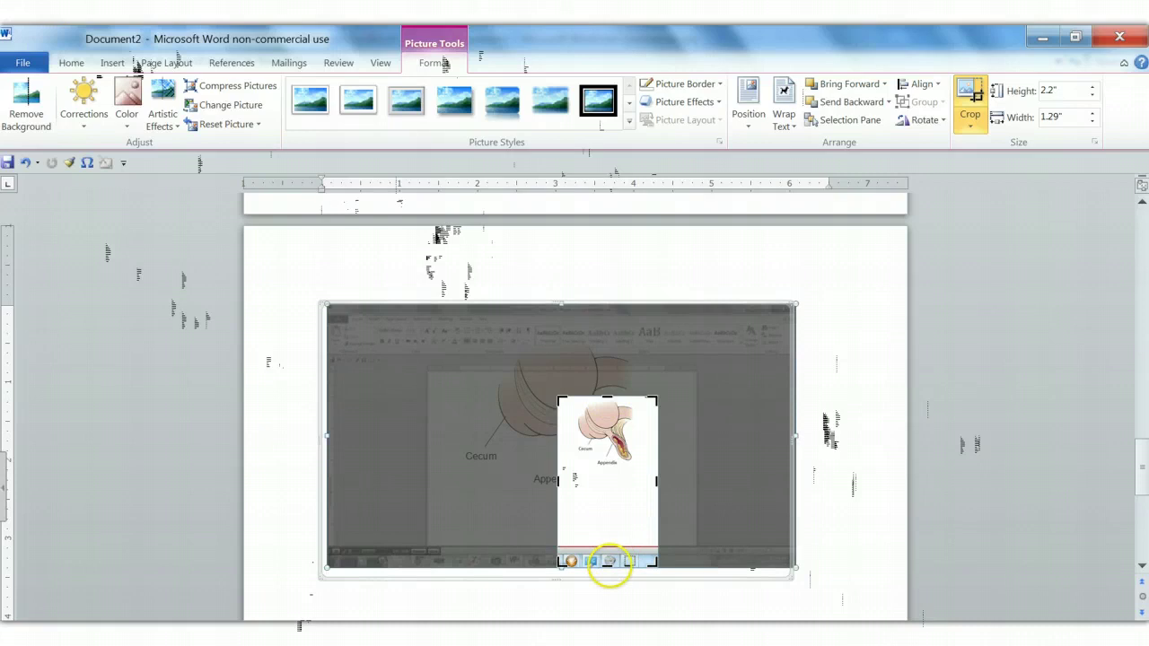
pyautogui.moveTo(609, 566); pyautogui.dragTo(596, 475)
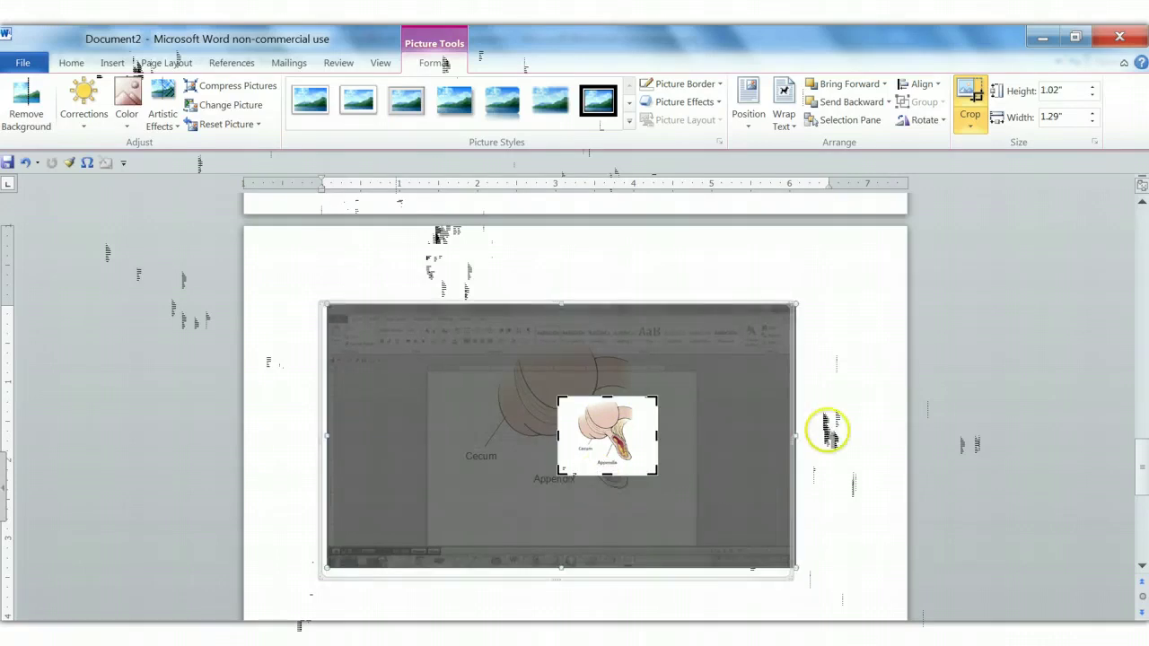
pyautogui.click(828, 431)
# - Take the cropped picture out of the drawing canvas and place it on the page below the larger labelled picture
pyautogui.click(626, 431)
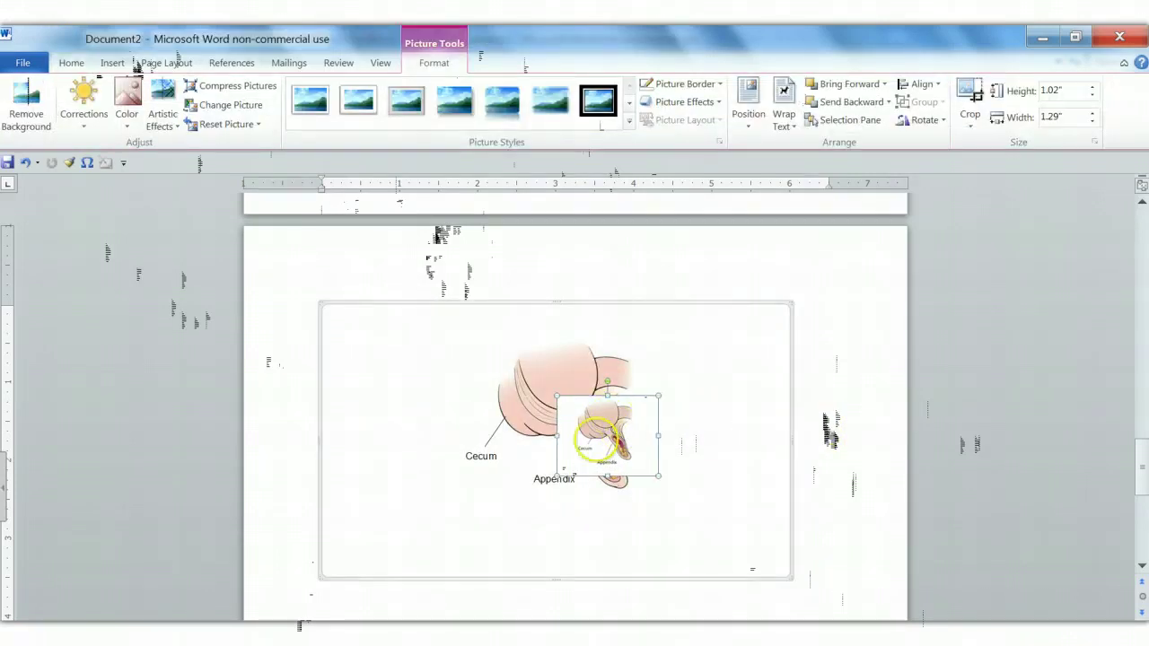
pyautogui.press('Delete')
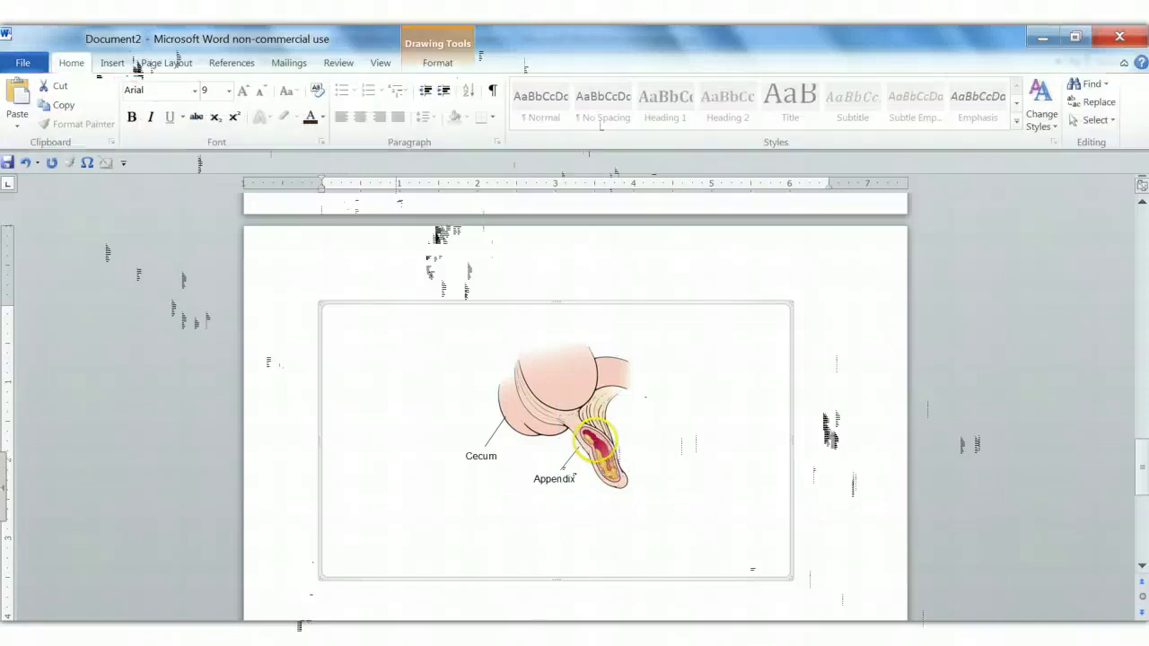
pyautogui.press('Delete')
pyautogui.click(446, 497)
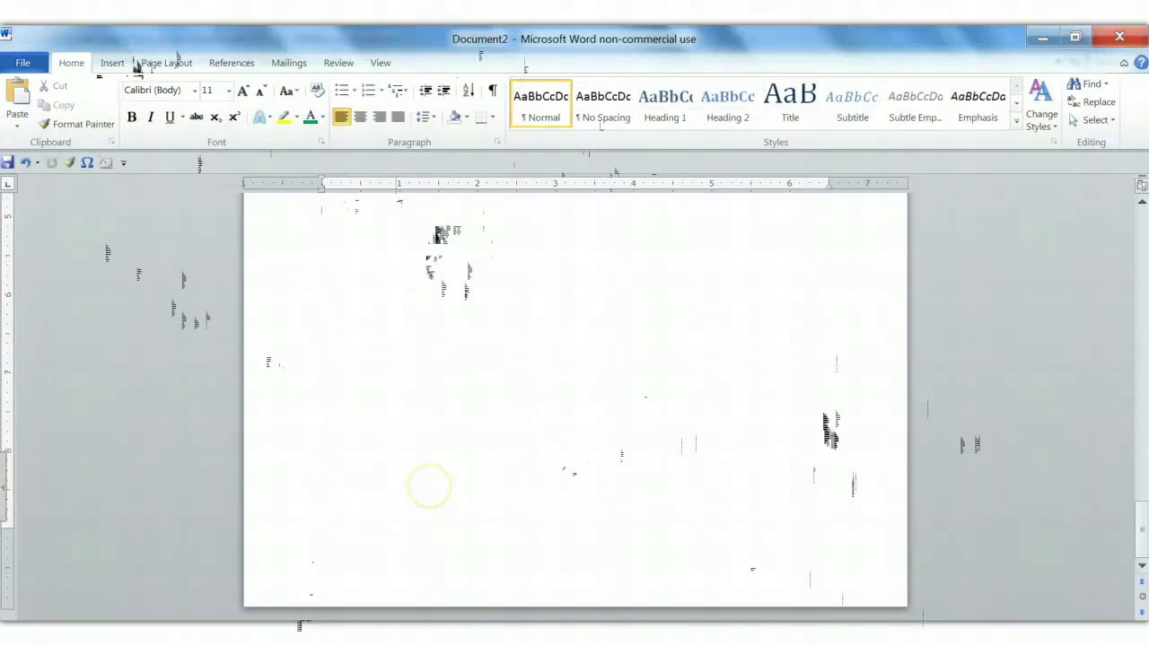
pyautogui.hotkey('ctrl', 'z')
pyautogui.hotkey('ctrl', 'z')
pyautogui.moveTo(530, 359); pyautogui.dragTo(370, 542)
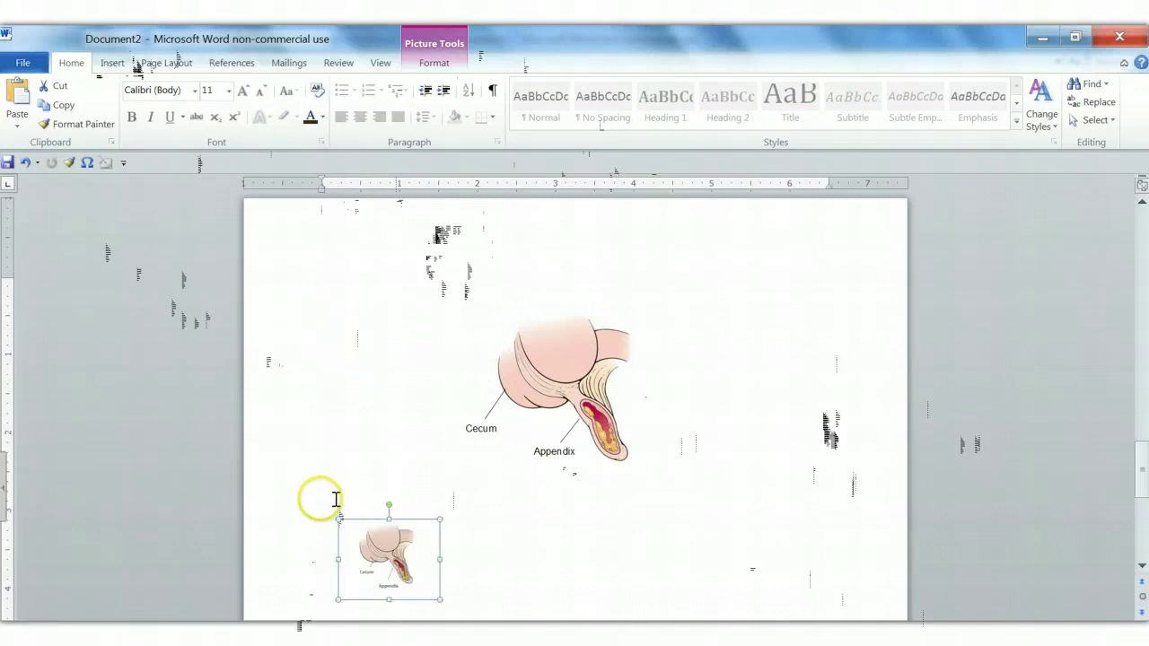
# - Move the cropped picture further down the page and enlarge it proportionally to about 2.4 in wide
pyautogui.scroll(-5, 785, 502)
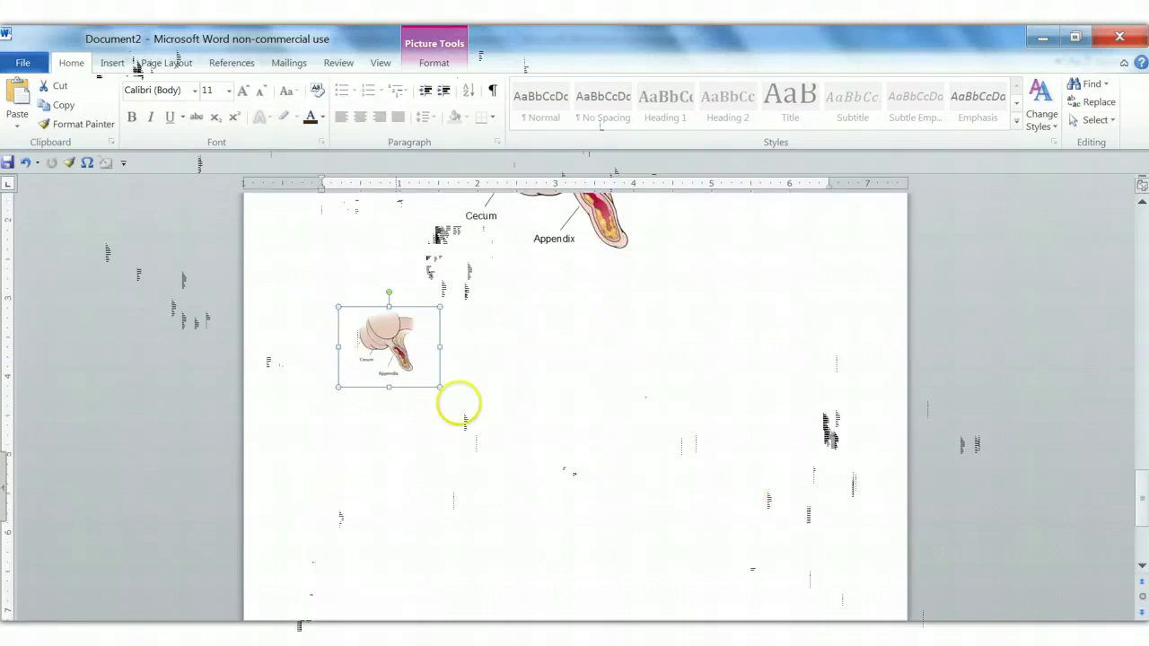
pyautogui.scroll(5, 424, 359)
pyautogui.scroll(-5, 424, 359)
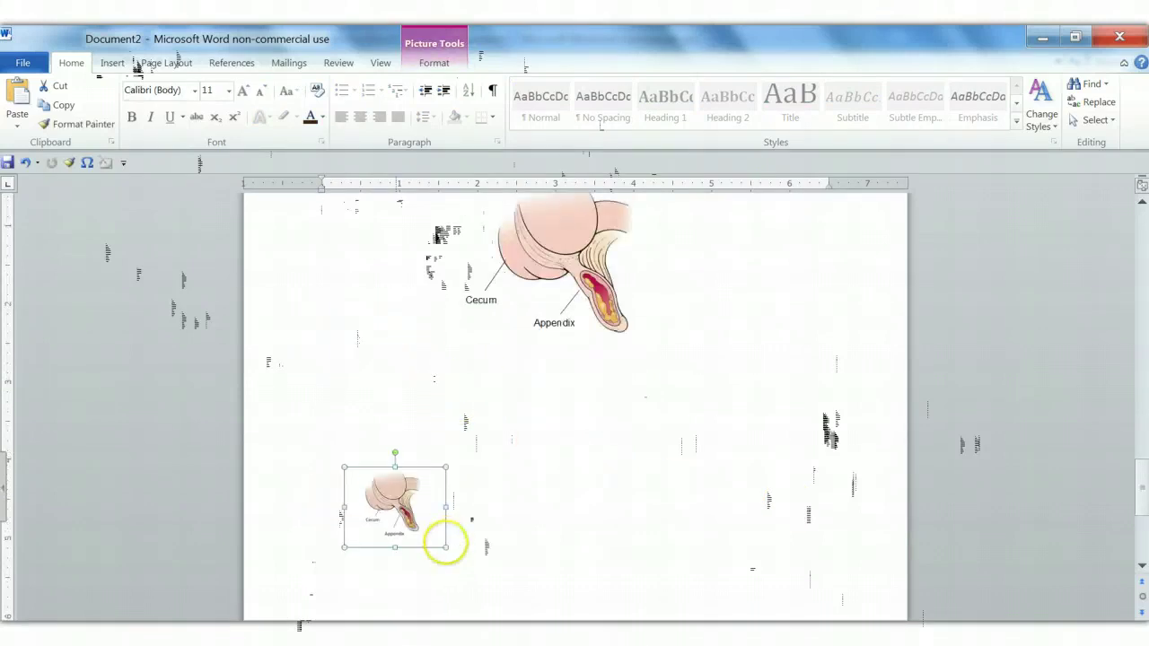
pyautogui.moveTo(448, 551)
pyautogui.mouseDown()
pyautogui.moveTo(533, 611)
pyautogui.moveTo(449, 550)
pyautogui.mouseUp()
pyautogui.moveTo(344, 468); pyautogui.dragTo(258, 398)
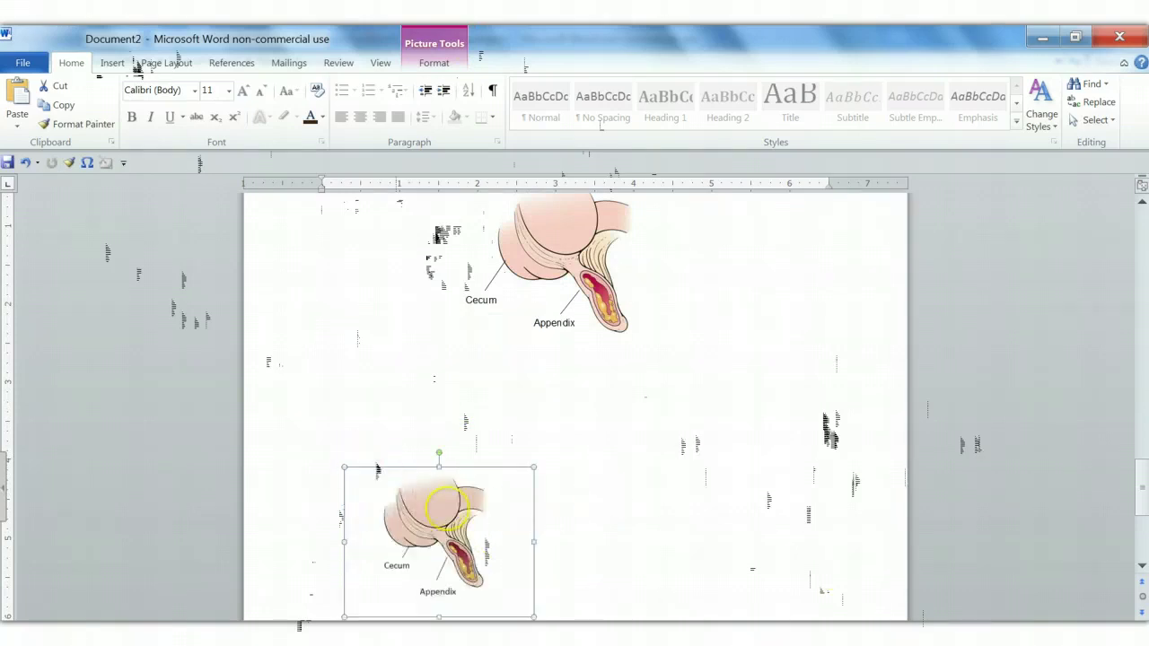
pyautogui.scroll(-5, 805, 505)
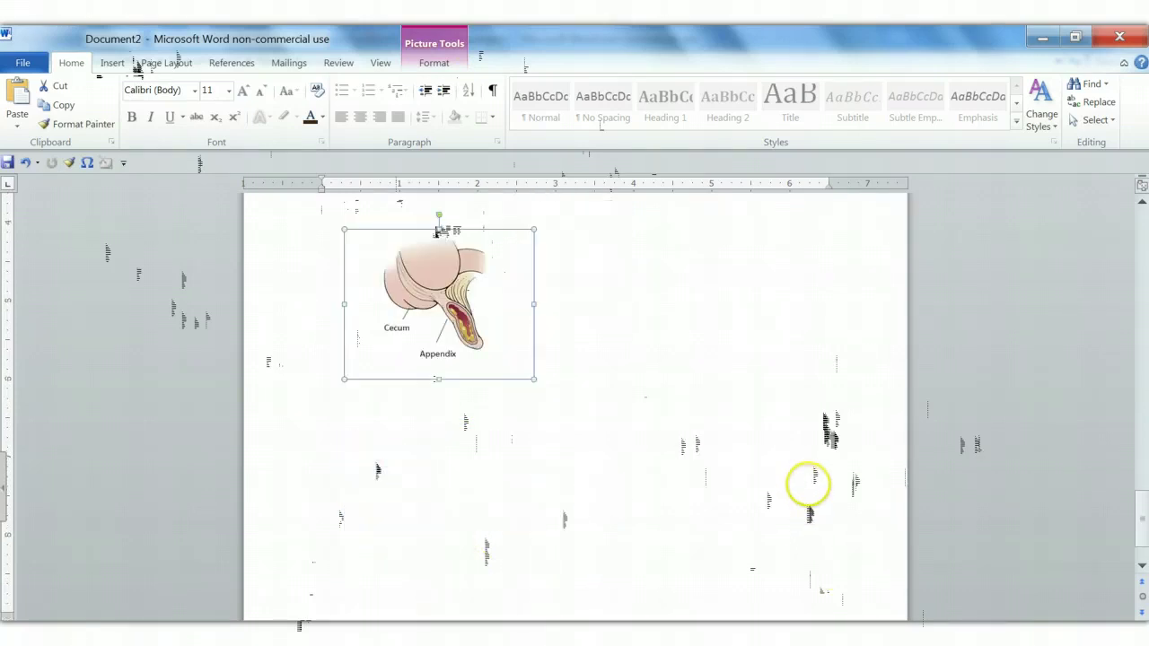